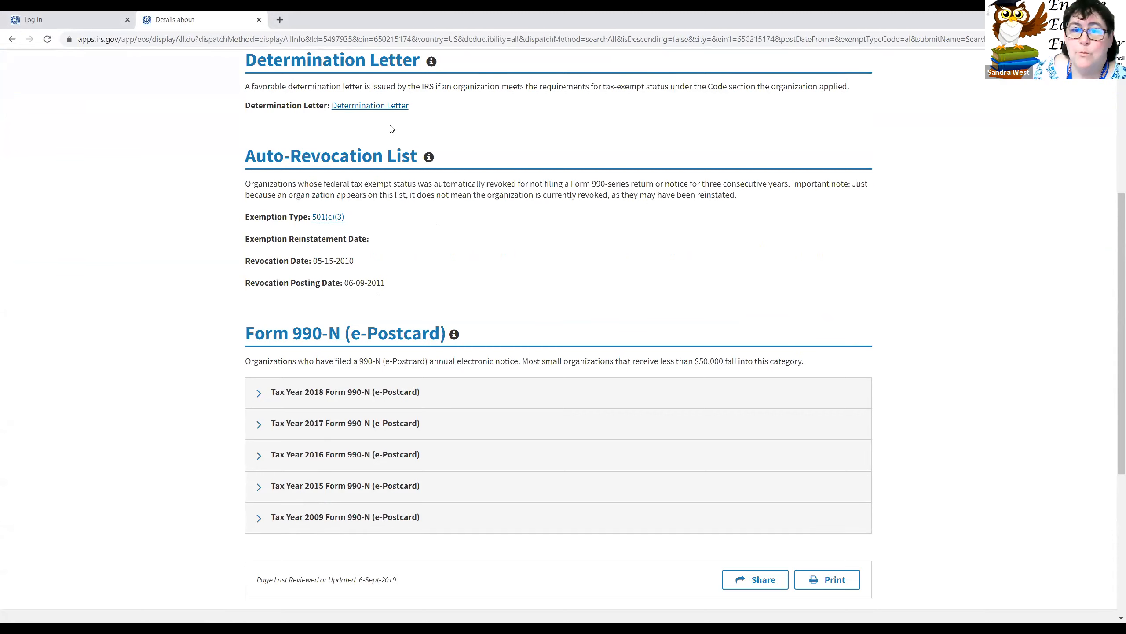
Step: Expand the Tax Year 2018 Form 990-N (e-Postcard) row and review the organization's filing history
{"action": "left_click", "coordinate": [259, 393]}
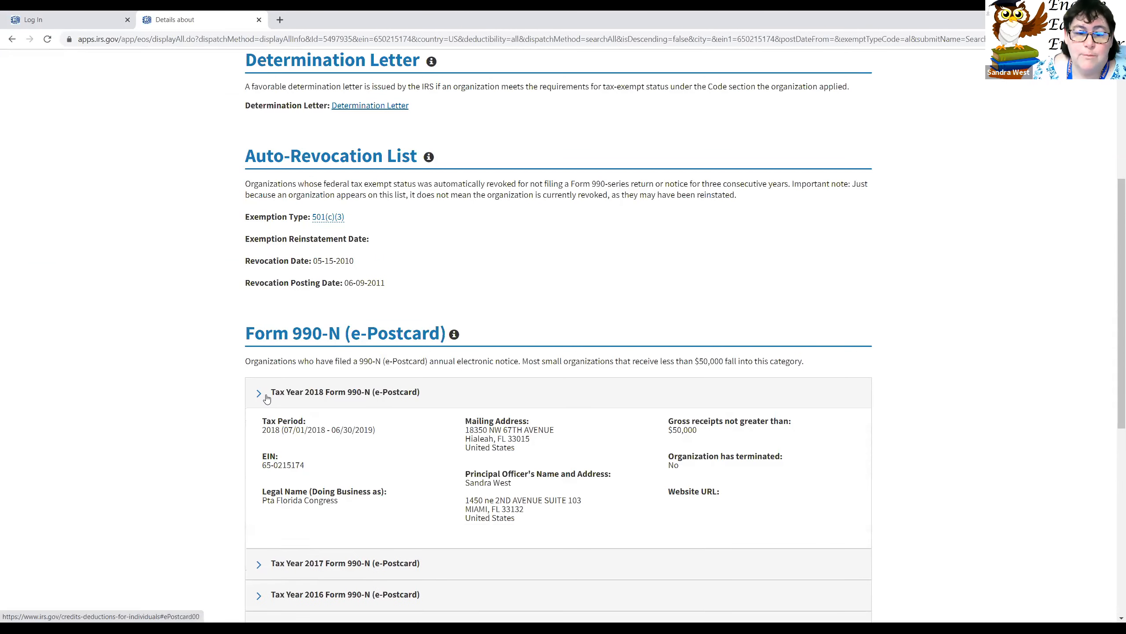
{"action": "scroll", "coordinate": [380, 468], "scroll_direction": "down", "scroll_amount": 3}
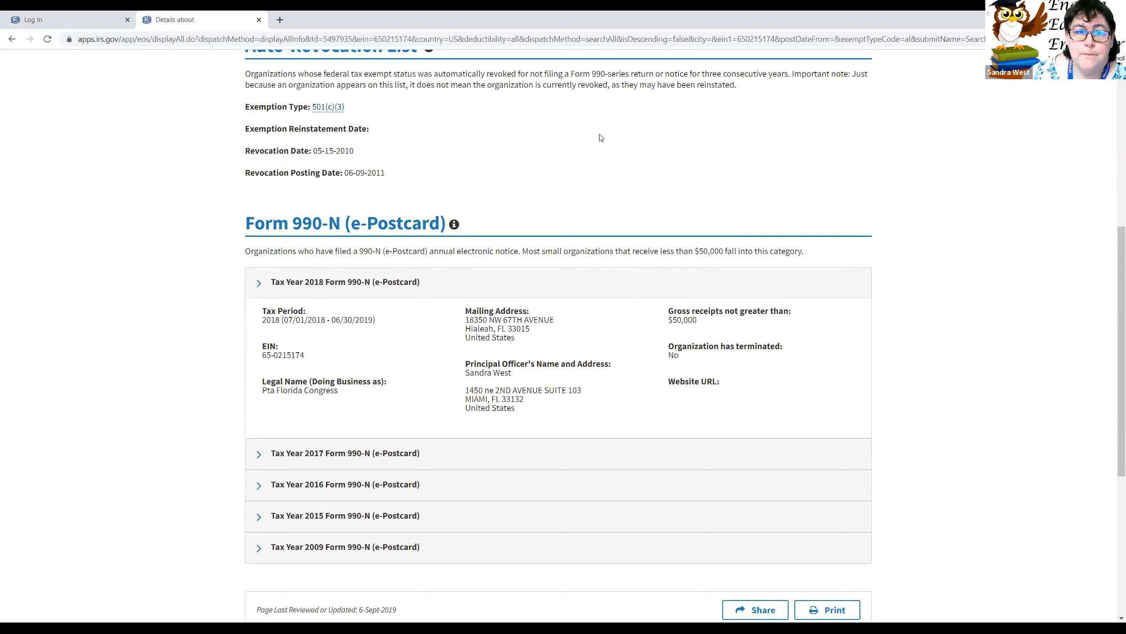
Step: In the Log In tab, try the bare site root address, then return to the IRS login page
{"action": "left_click", "coordinate": [47, 20]}
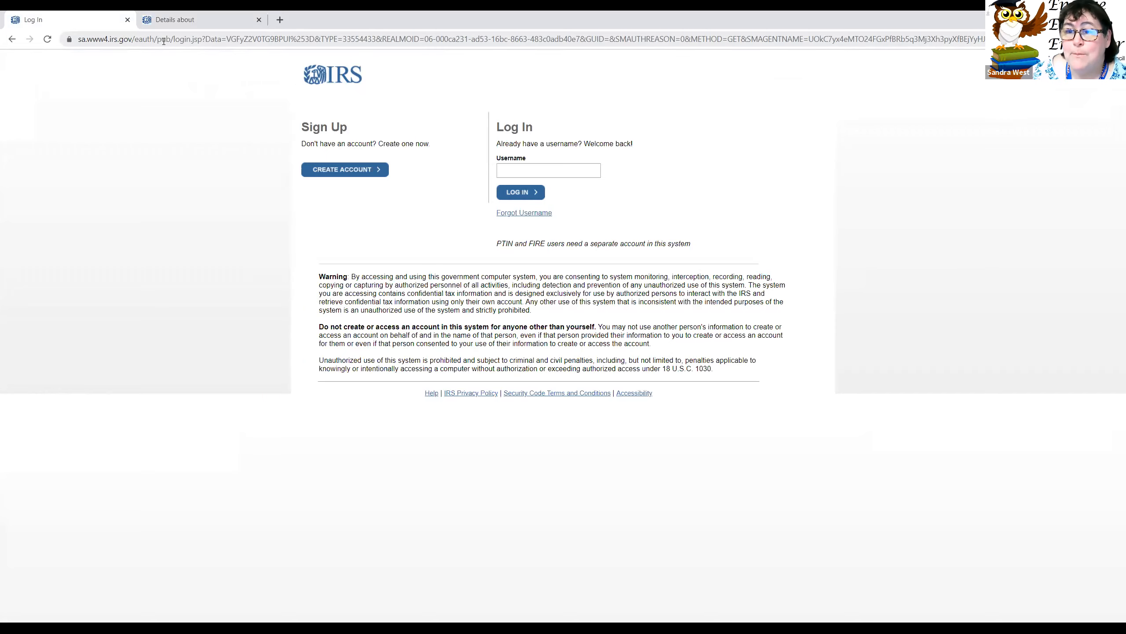
{"action": "left_click", "coordinate": [163, 40]}
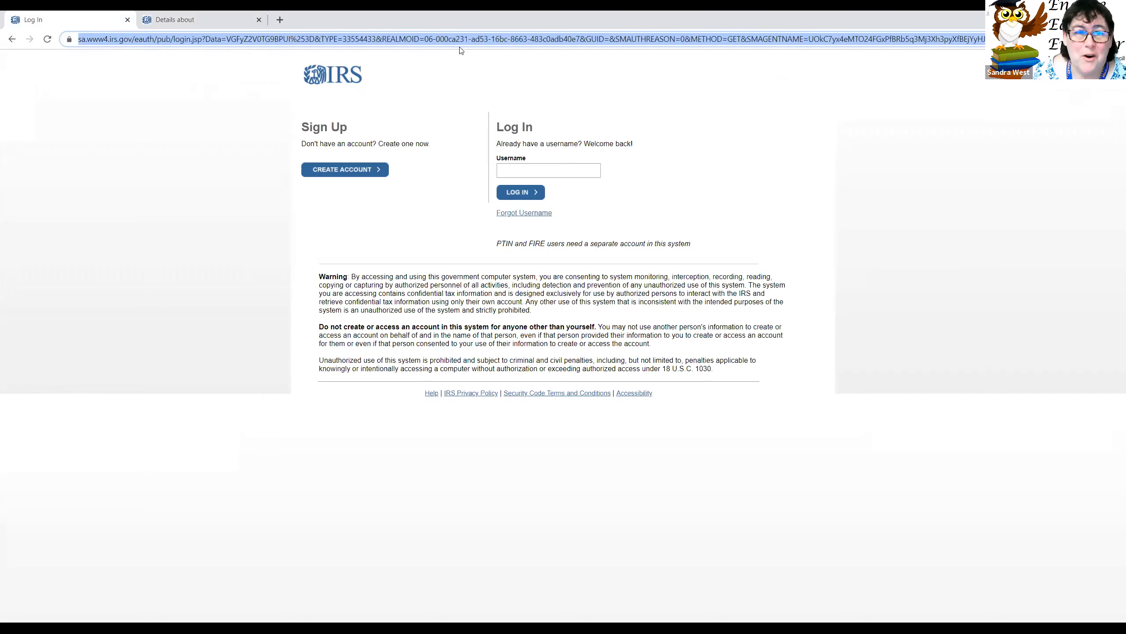
{"action": "left_click", "coordinate": [163, 50]}
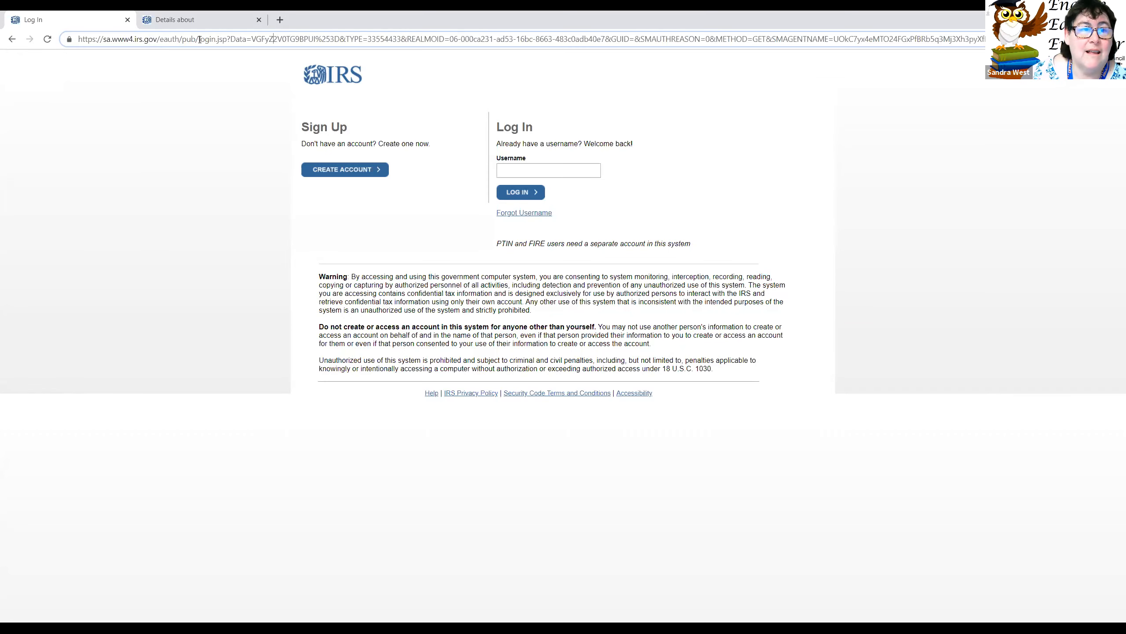
{"action": "left_click_drag", "start_coordinate": [161, 43], "coordinate": [1020, 46]}
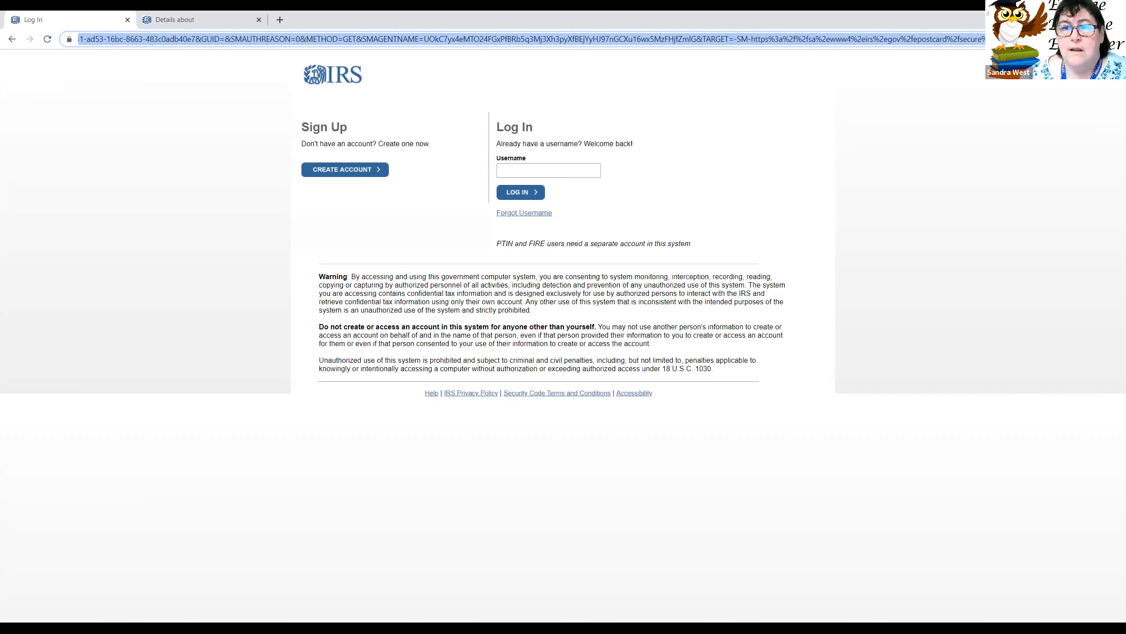
{"action": "key", "text": "BackSpace"}
{"action": "key", "text": "Return"}
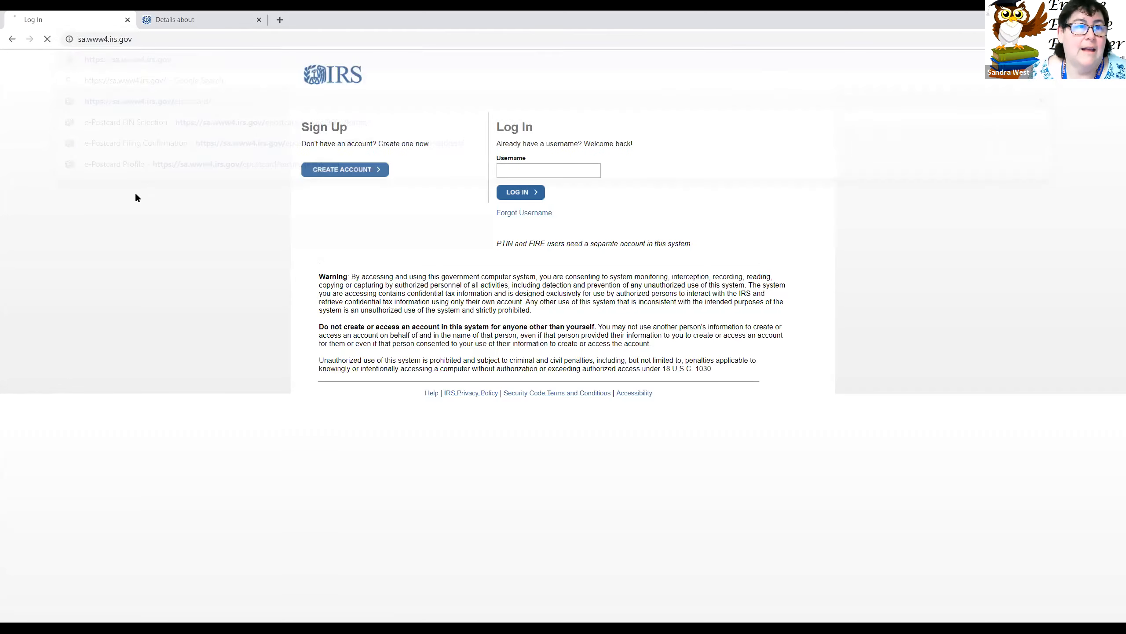
{"action": "left_click", "coordinate": [12, 39]}
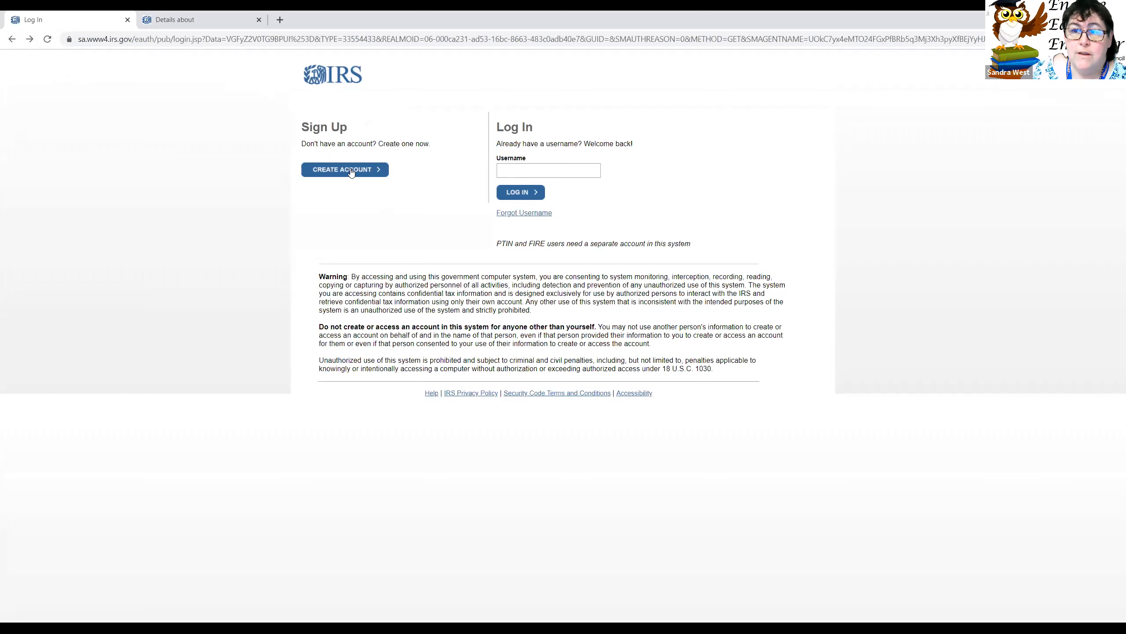
Step: Glance at the account registration form, then log in with the saved username
{"action": "left_click", "coordinate": [351, 171]}
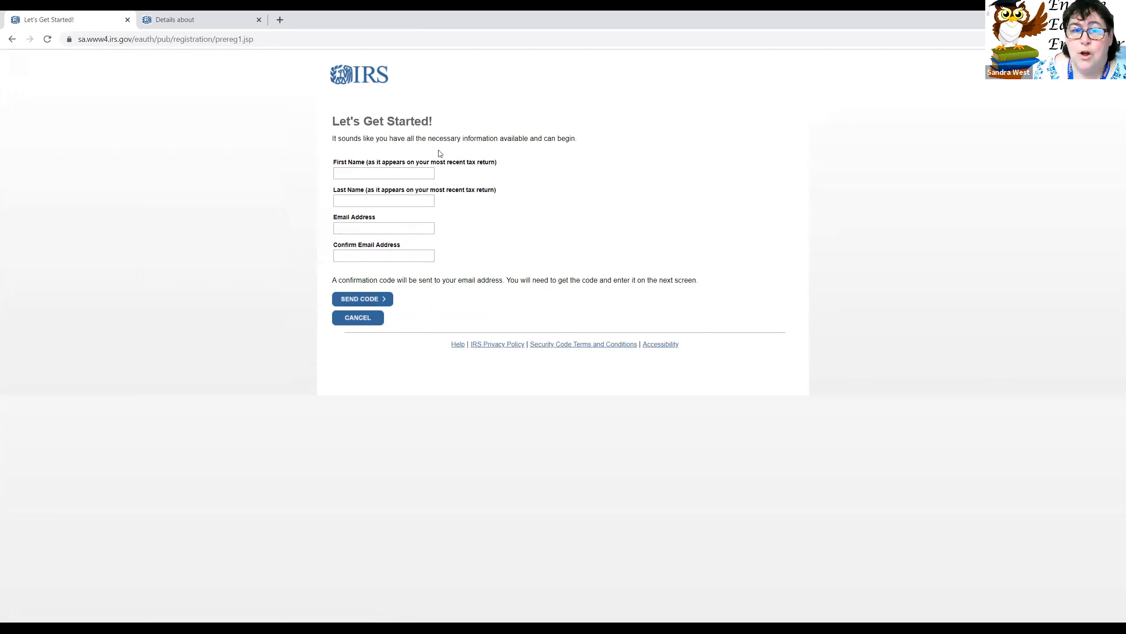
{"action": "left_click", "coordinate": [12, 40]}
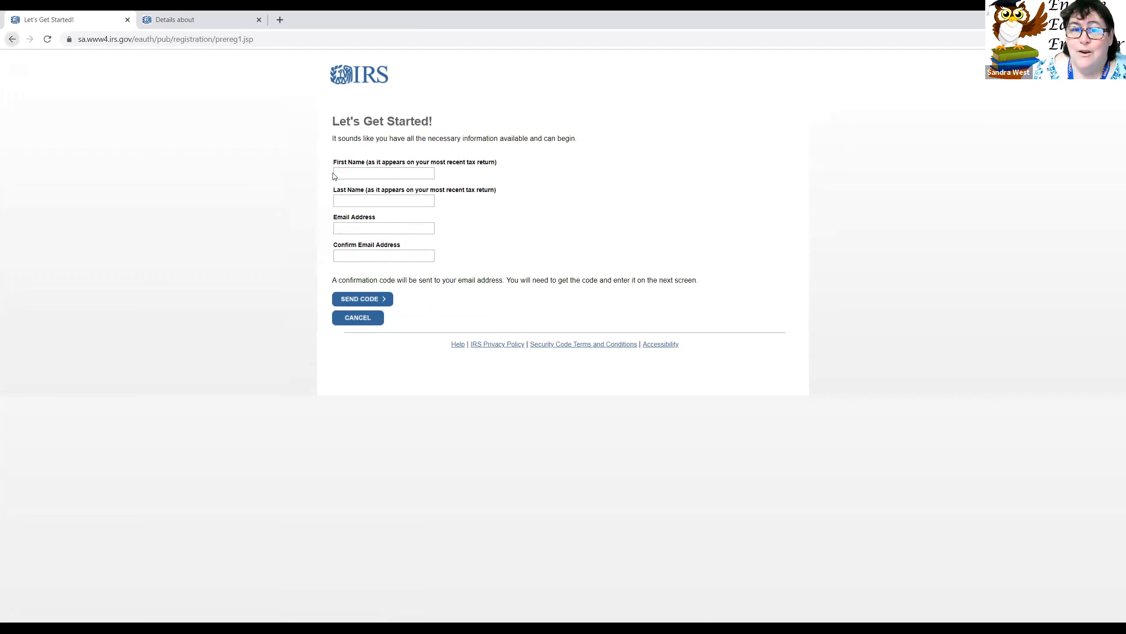
{"action": "left_click", "coordinate": [553, 164]}
{"action": "left_click", "coordinate": [551, 192]}
{"action": "left_click", "coordinate": [521, 193]}
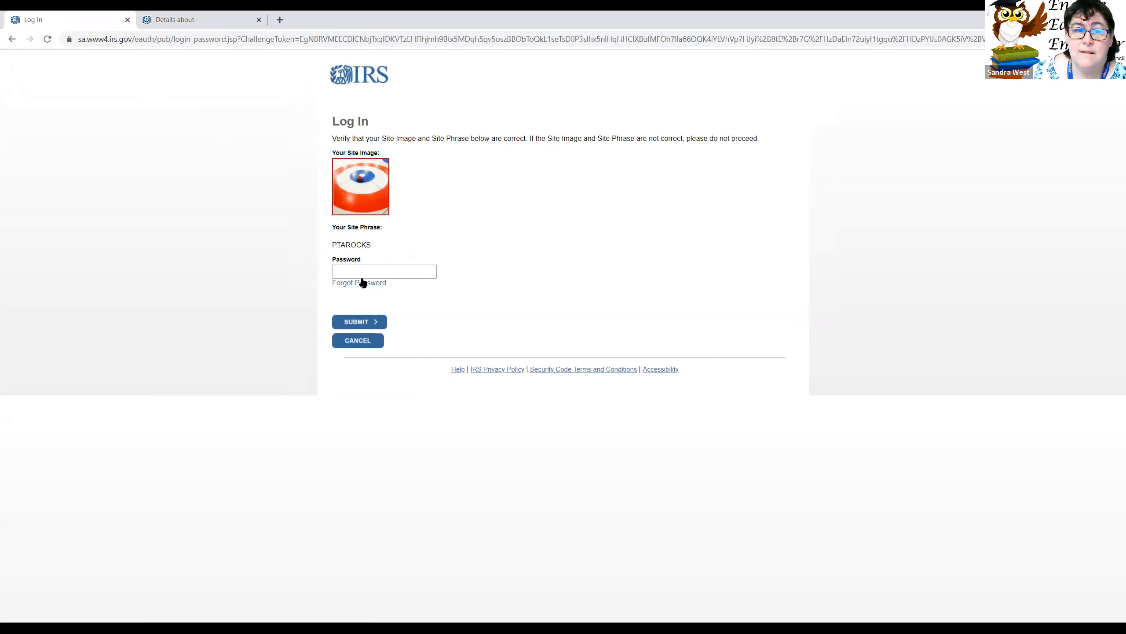
Step: Enter the account password and submit it to sign in
{"action": "left_click", "coordinate": [364, 271]}
{"action": "type", "text": "••••••••"}
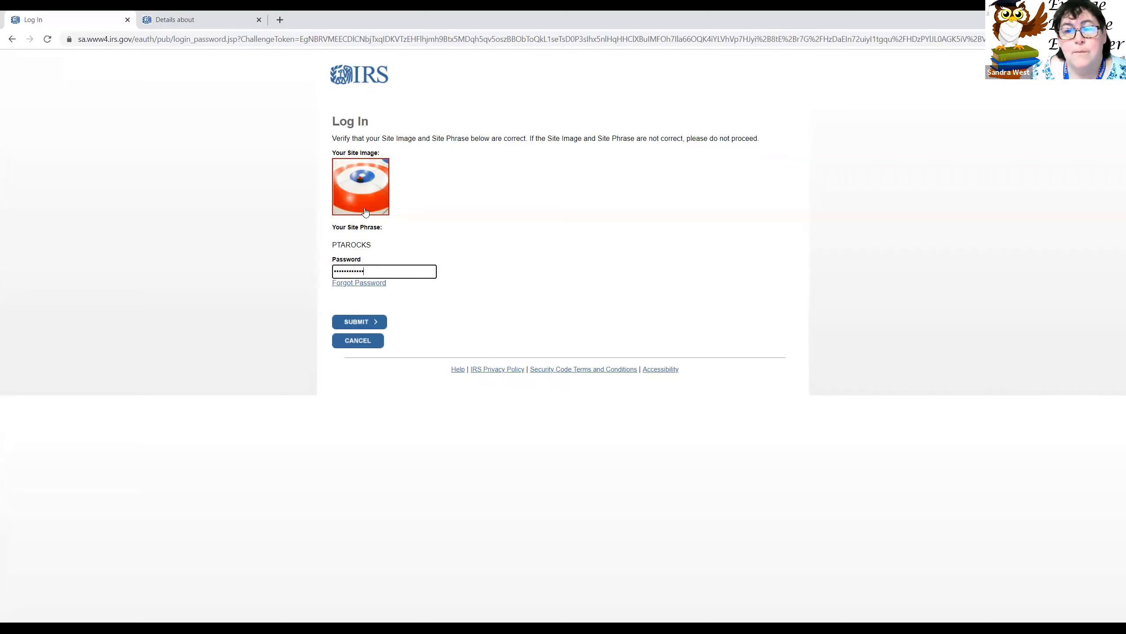
{"action": "left_click", "coordinate": [361, 327]}
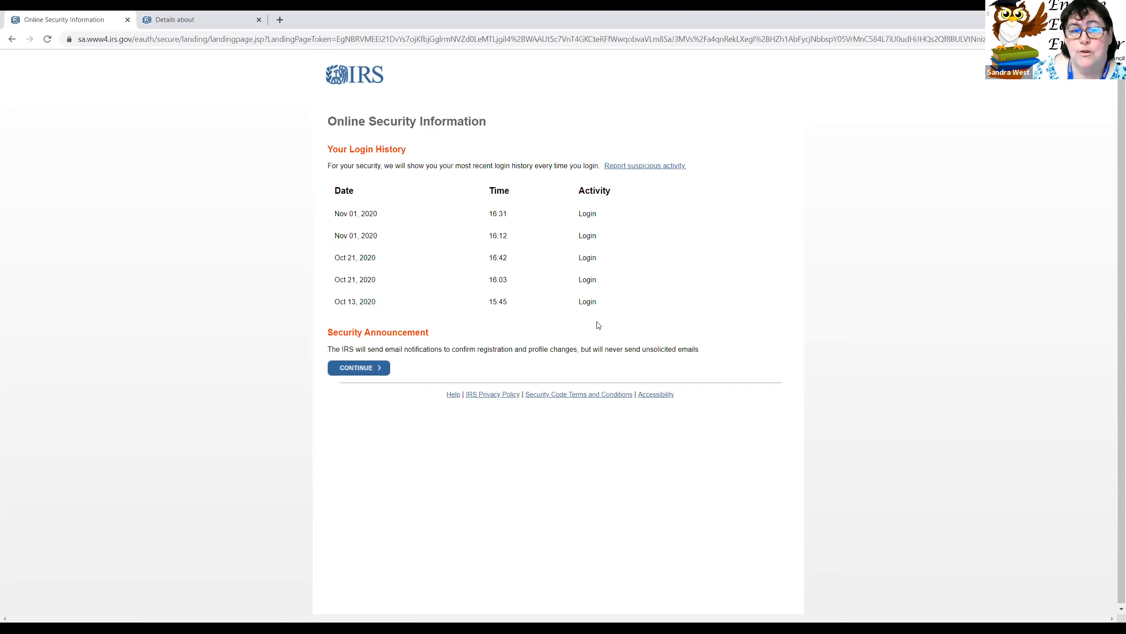
Step: Continue past the login history page to Manage e-Postcard Profile
{"action": "left_click", "coordinate": [356, 376]}
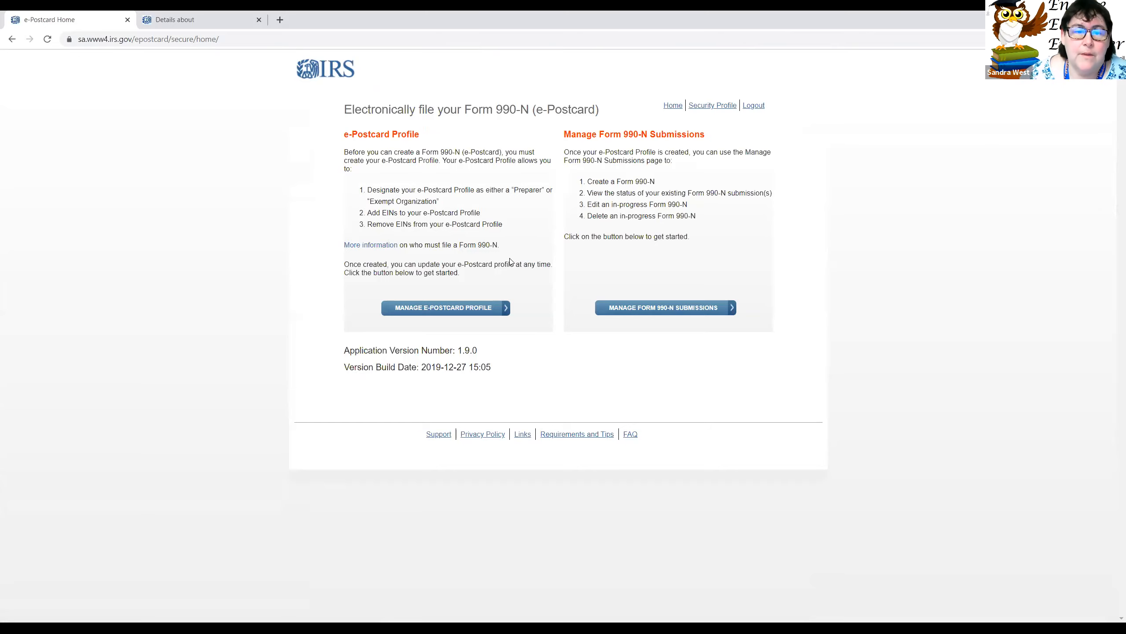
{"action": "left_click", "coordinate": [461, 312]}
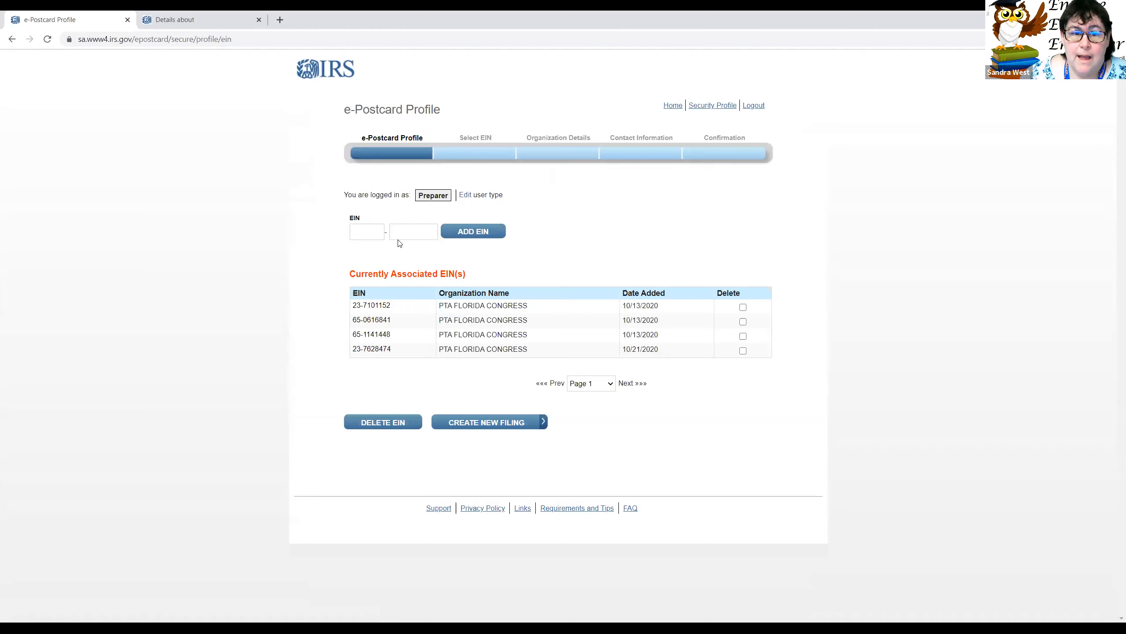
{"action": "left_click", "coordinate": [368, 229]}
{"action": "type", "text": "65"}
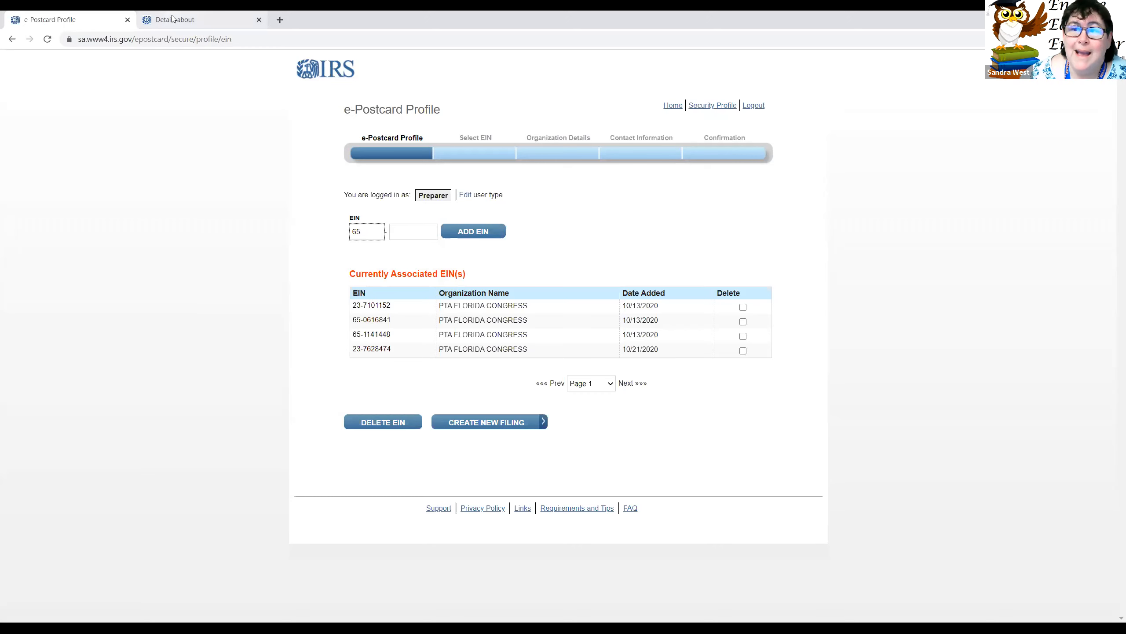
{"action": "key", "text": "ctrl+Tab"}
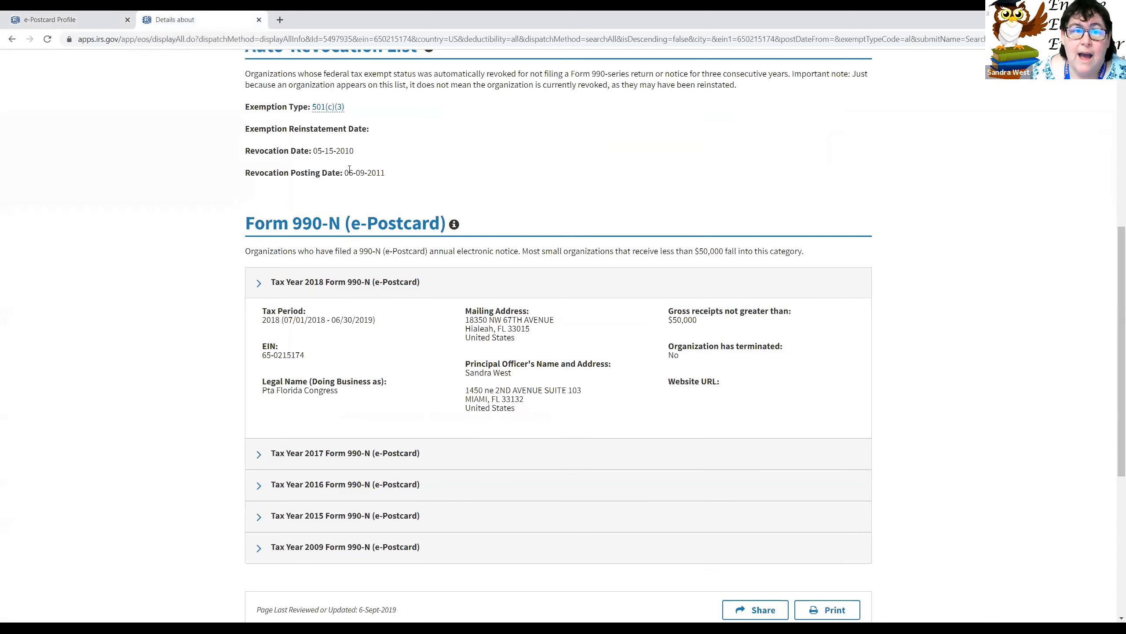
{"action": "scroll", "coordinate": [454, 389], "scroll_direction": "up", "scroll_amount": 2}
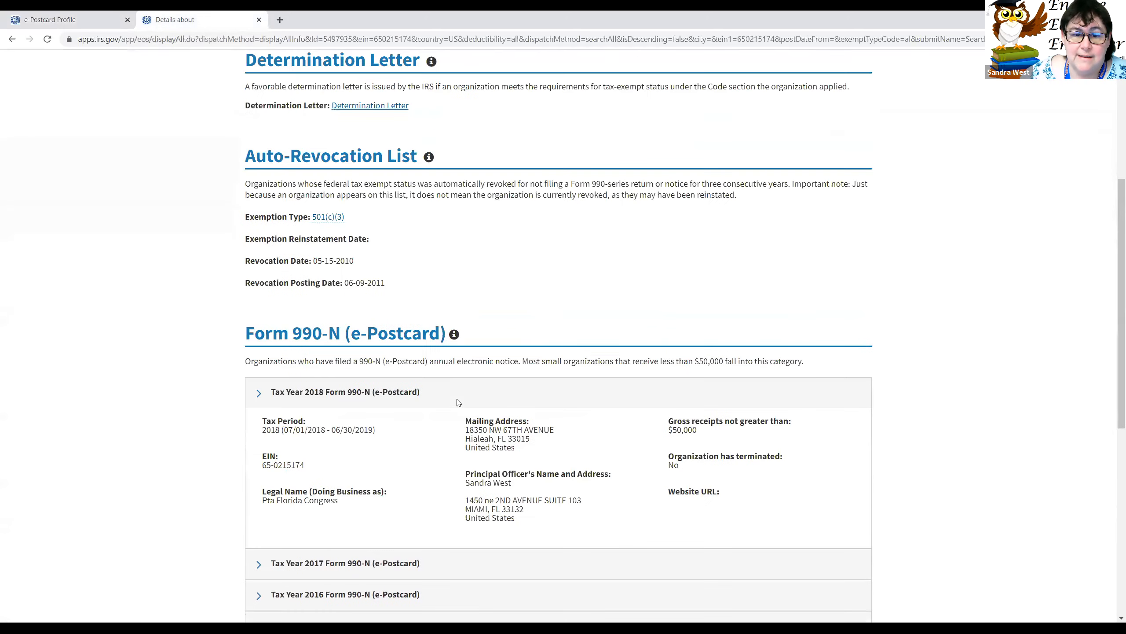
{"action": "scroll", "coordinate": [453, 389], "scroll_direction": "down", "scroll_amount": 2}
{"action": "scroll", "coordinate": [273, 303], "scroll_direction": "down", "scroll_amount": 1}
{"action": "left_click_drag", "start_coordinate": [275, 305], "coordinate": [318, 301]}
{"action": "key", "text": "ctrl+c"}
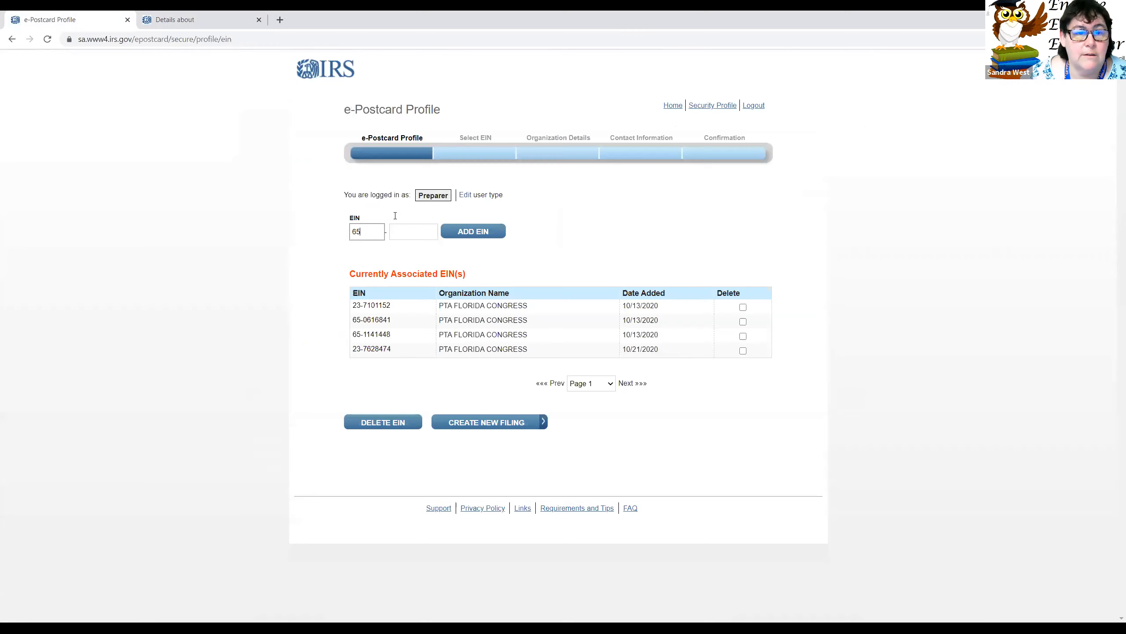
{"action": "left_click", "coordinate": [49, 19]}
{"action": "left_click", "coordinate": [426, 231]}
{"action": "key", "text": "ctrl+v"}
{"action": "left_click", "coordinate": [487, 231]}
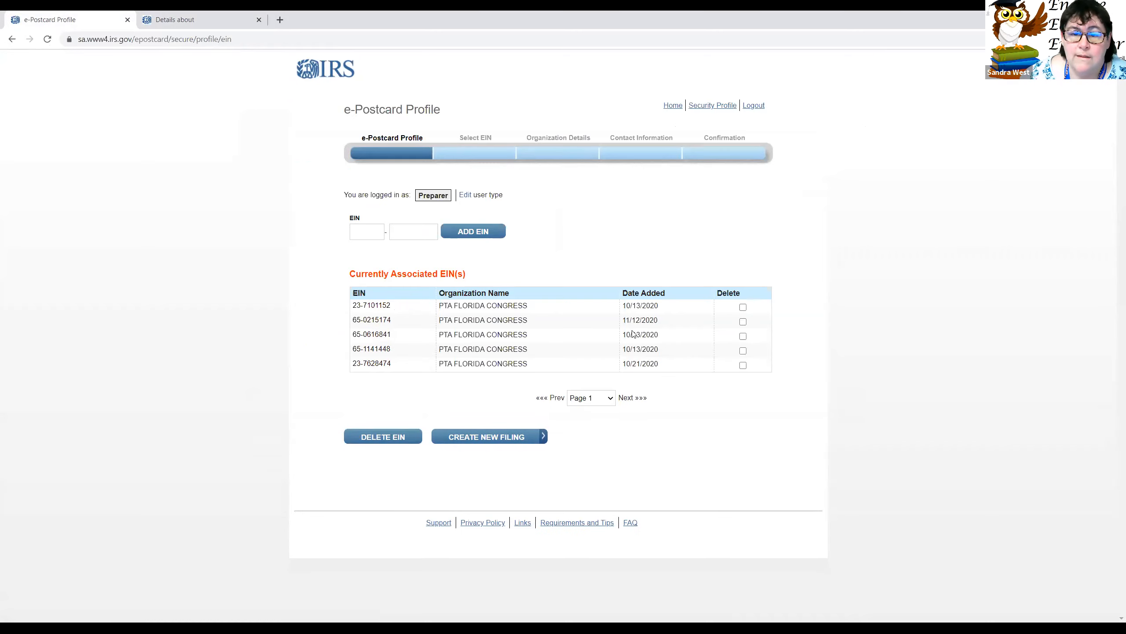
{"action": "left_click", "coordinate": [744, 307]}
{"action": "left_click", "coordinate": [744, 336]}
{"action": "left_click", "coordinate": [743, 351]}
{"action": "left_click", "coordinate": [743, 365]}
{"action": "left_click", "coordinate": [387, 438]}
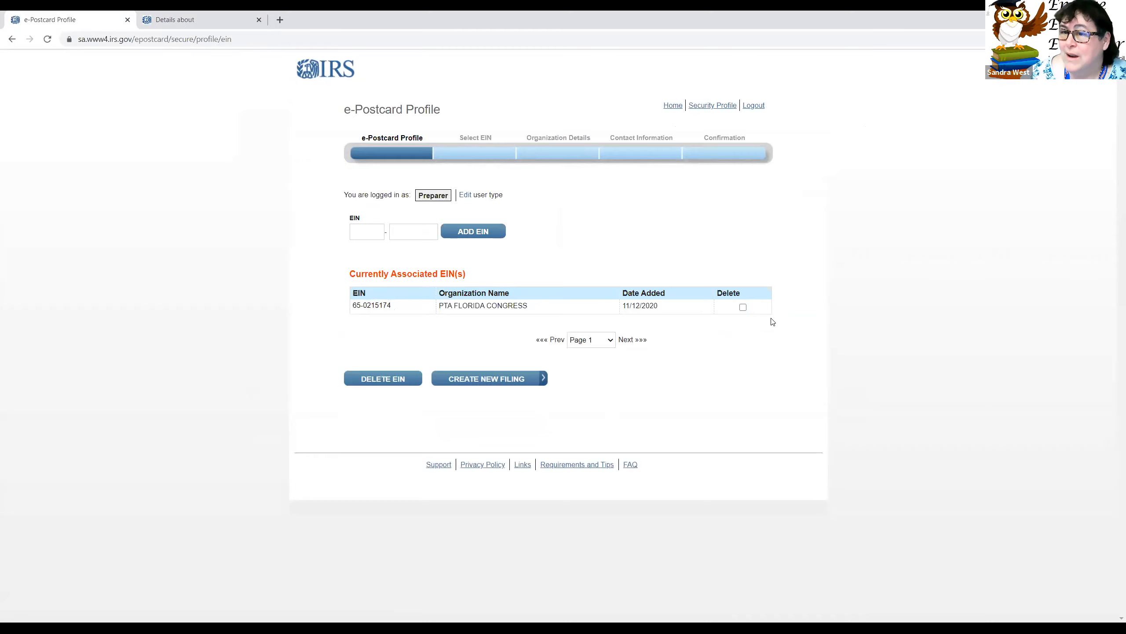
{"action": "left_click", "coordinate": [500, 381]}
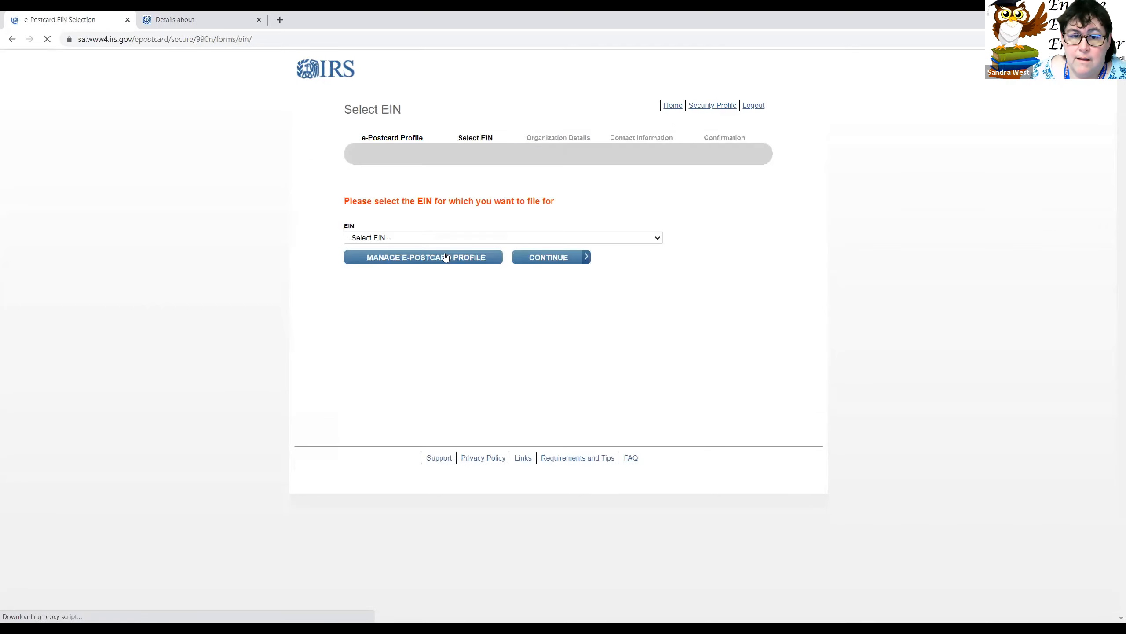
{"action": "left_click", "coordinate": [421, 242]}
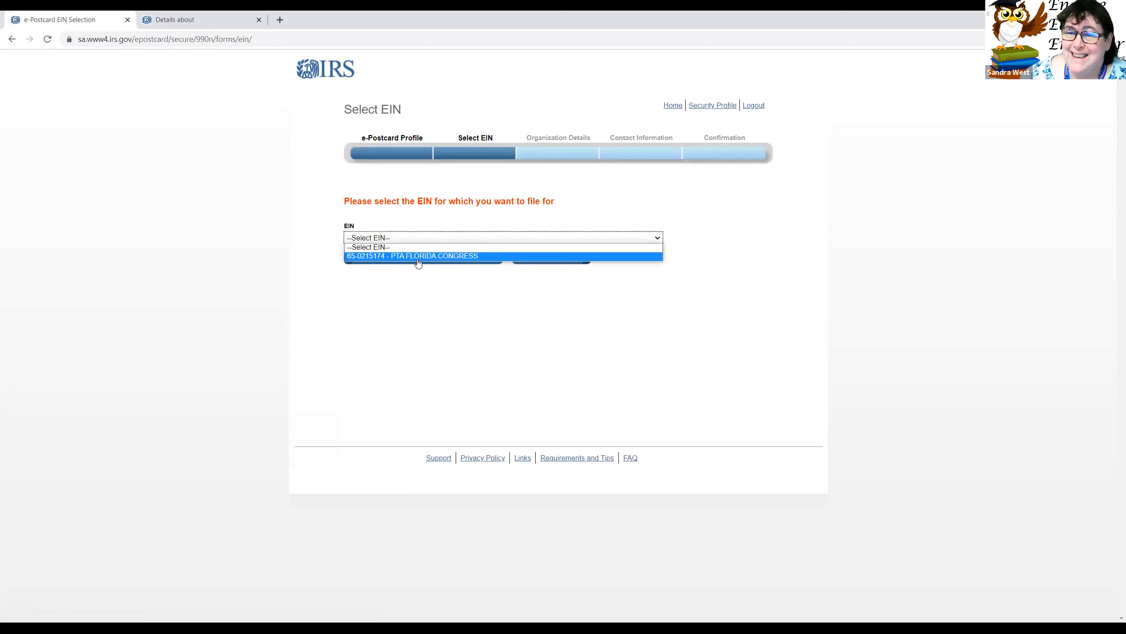
{"action": "left_click", "coordinate": [475, 250]}
{"action": "left_click", "coordinate": [560, 259]}
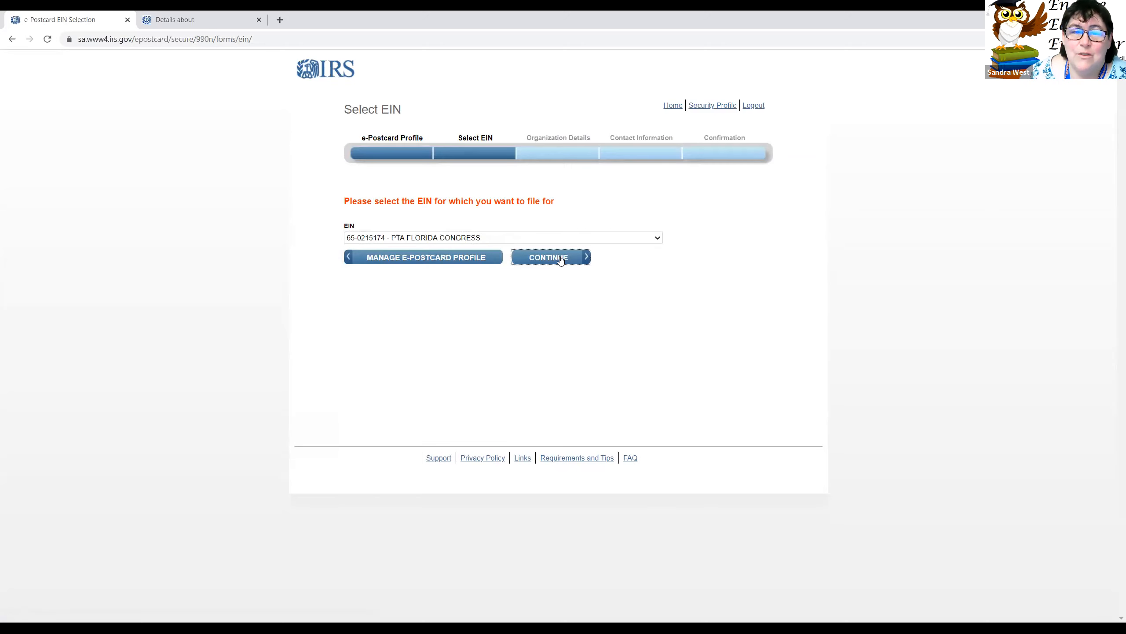
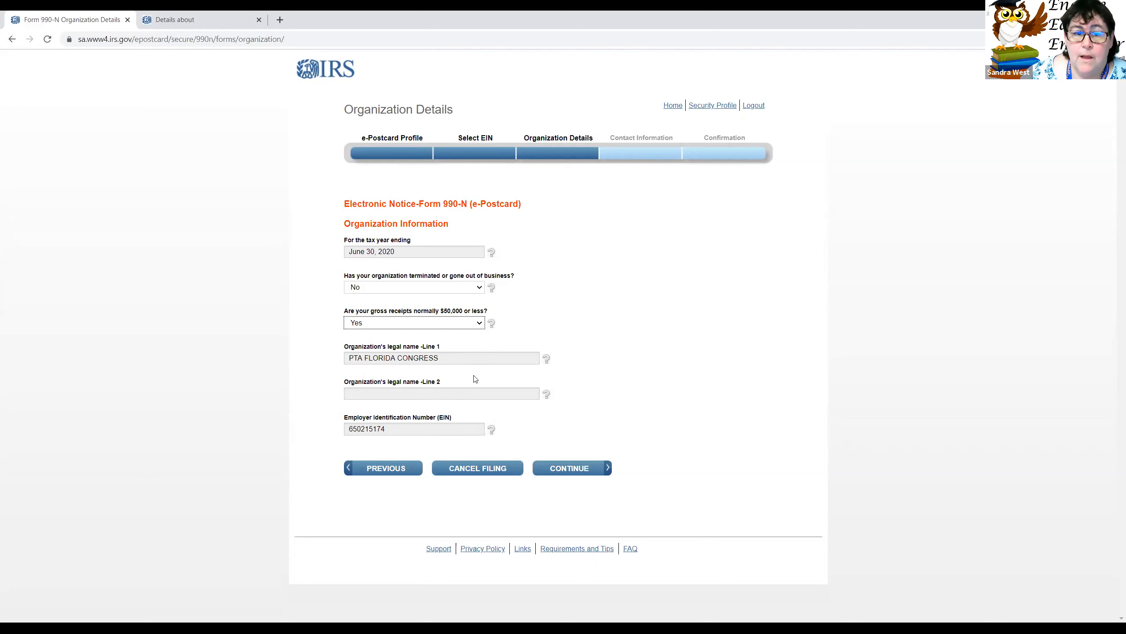
Step: Continue to the contact information page and enter 'American Senior High PTSA' as the DBA name
{"action": "left_click", "coordinate": [588, 472]}
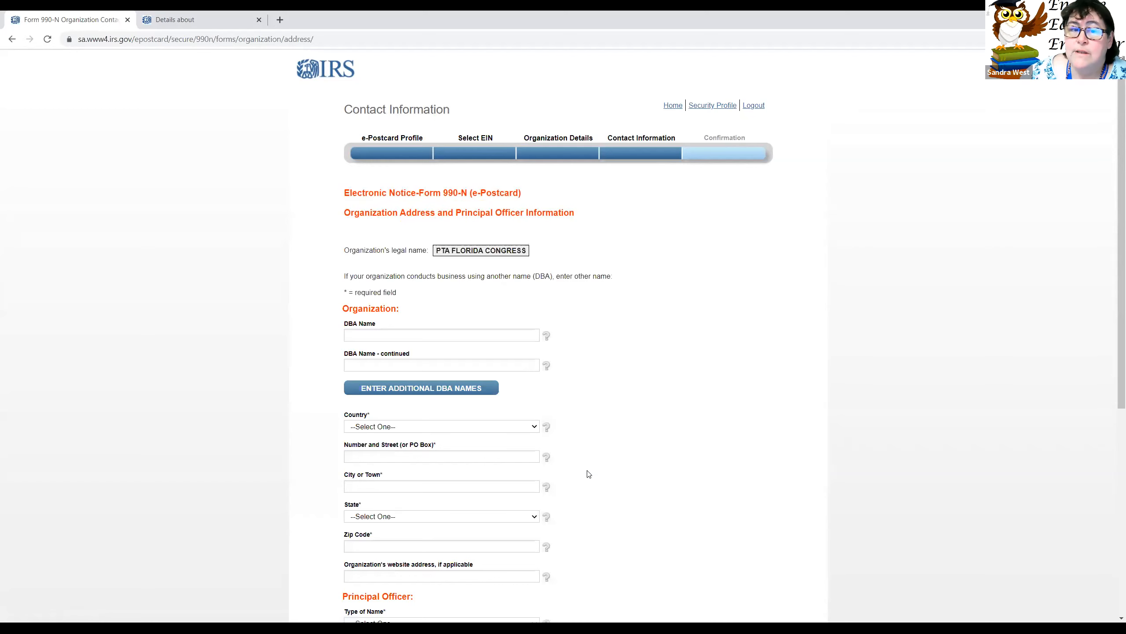
{"action": "scroll", "coordinate": [536, 322], "scroll_direction": "down", "scroll_amount": 3}
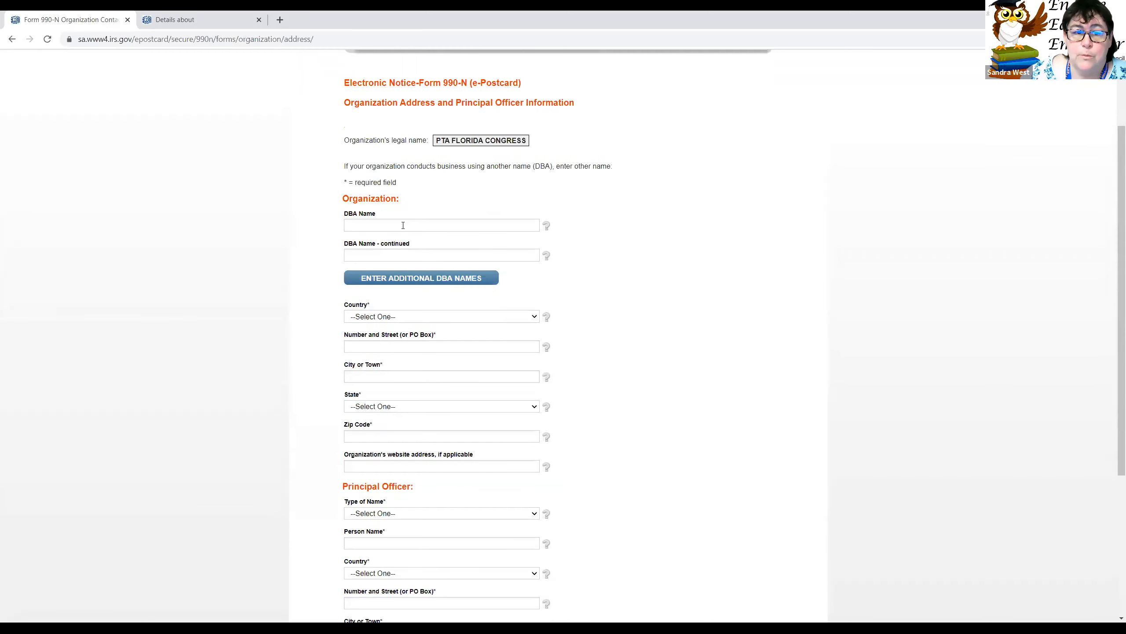
{"action": "left_click", "coordinate": [405, 225]}
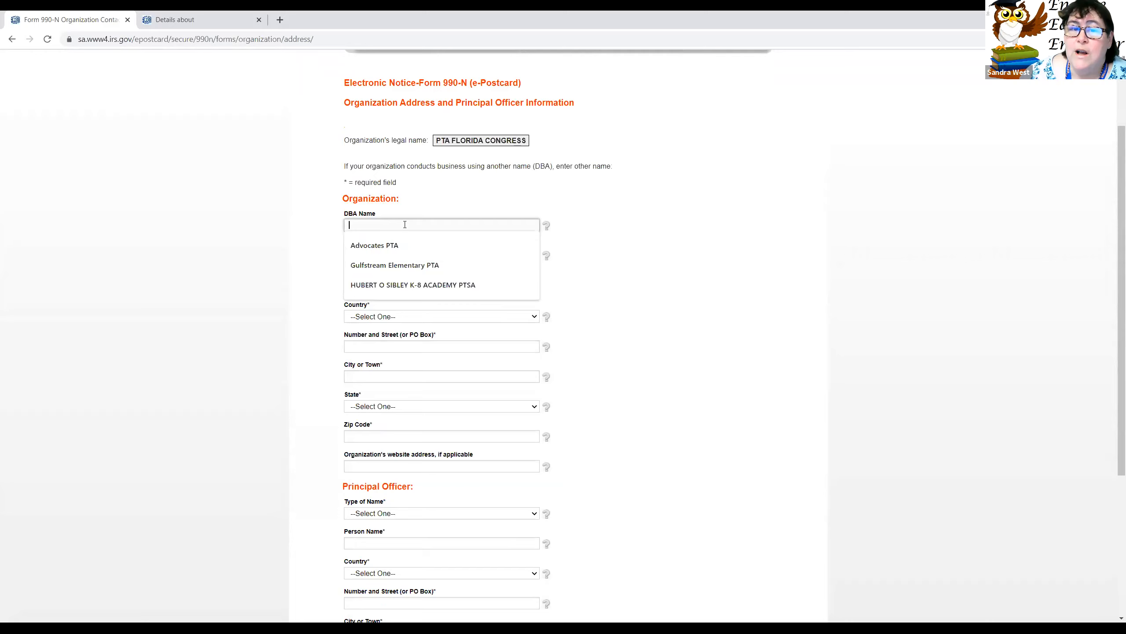
{"action": "left_click", "coordinate": [649, 226]}
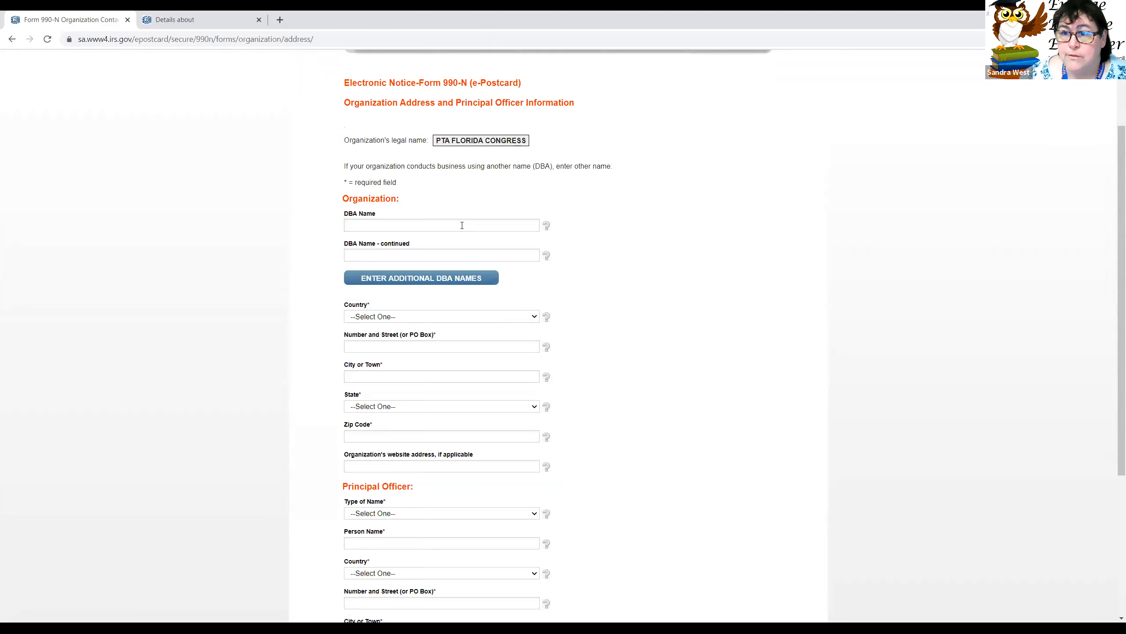
{"action": "left_click", "coordinate": [462, 225]}
{"action": "type", "text": "Am"}
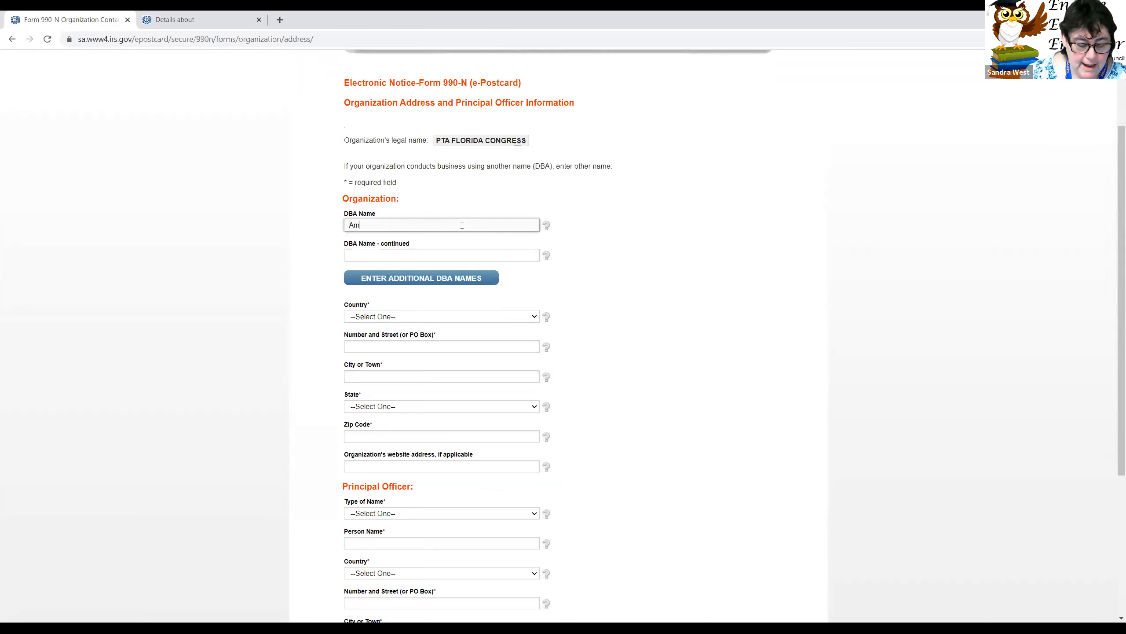
{"action": "type", "text": "erican Senior High PTSA"}
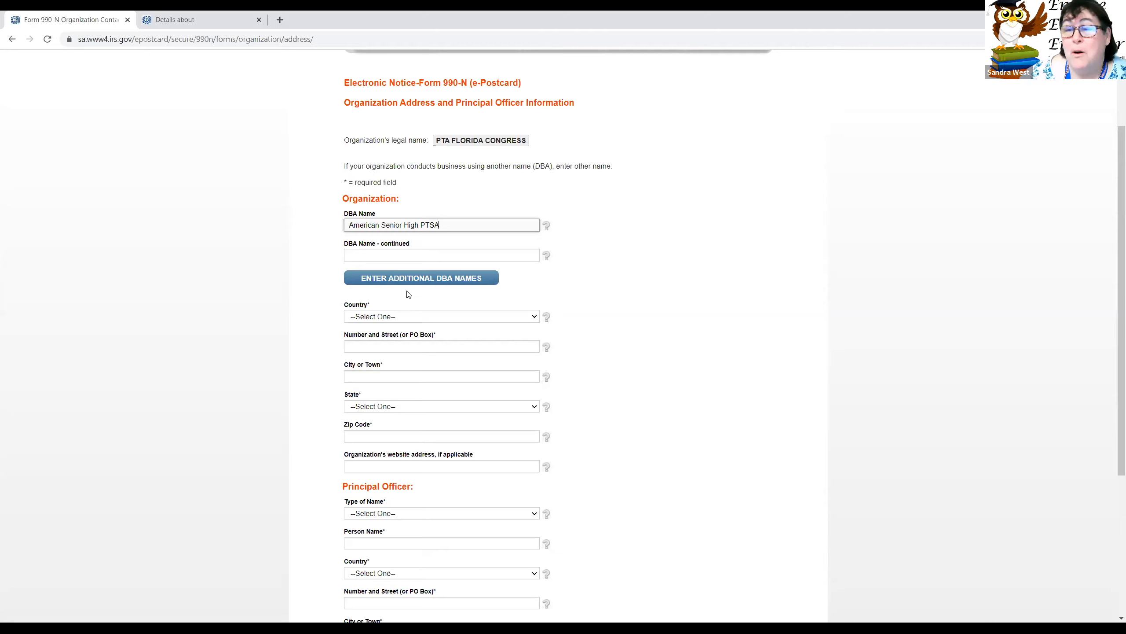
Step: Set the country to US - United States and paste the street address from the earlier filing
{"action": "left_click", "coordinate": [391, 321]}
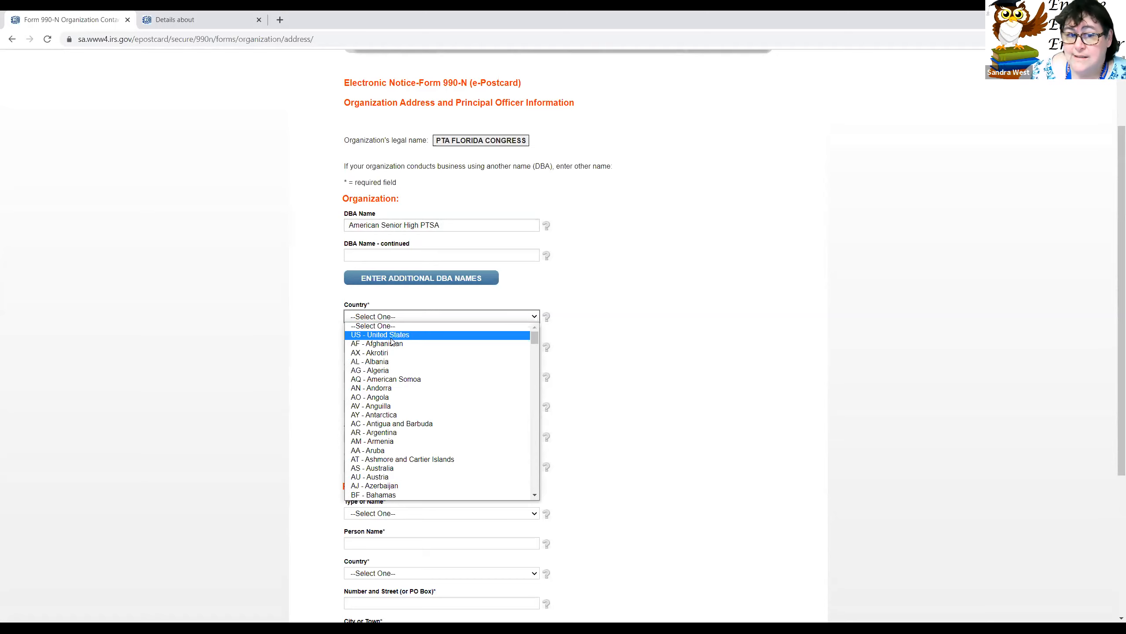
{"action": "left_click", "coordinate": [391, 337]}
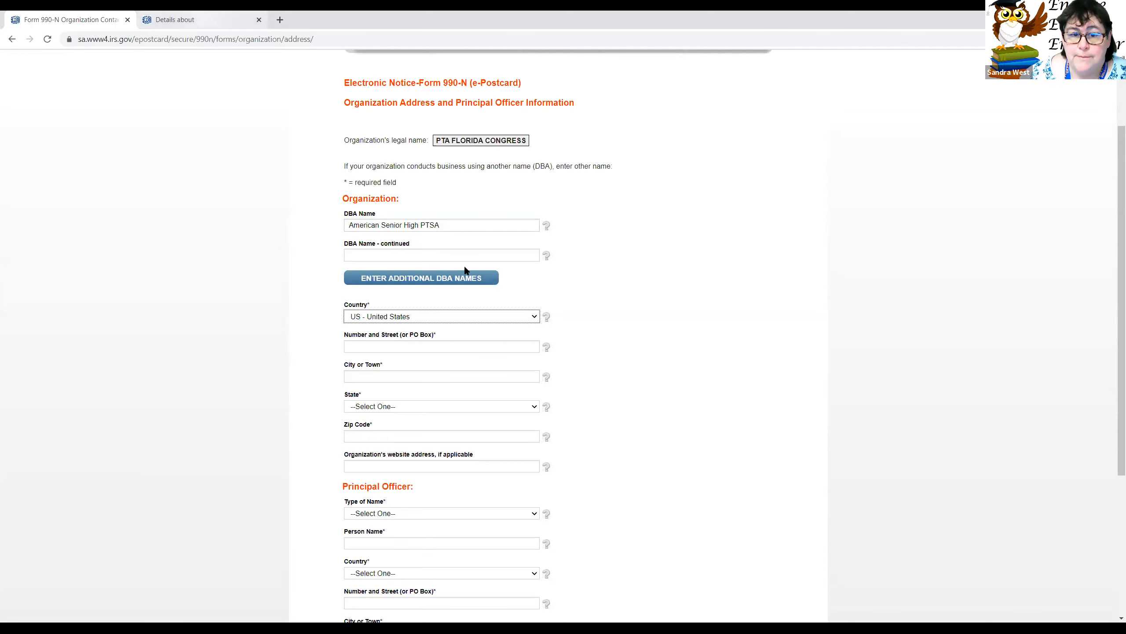
{"action": "key", "text": "ctrl+Tab"}
{"action": "left_click_drag", "start_coordinate": [465, 264], "coordinate": [567, 272]}
{"action": "key", "text": "ctrl+c"}
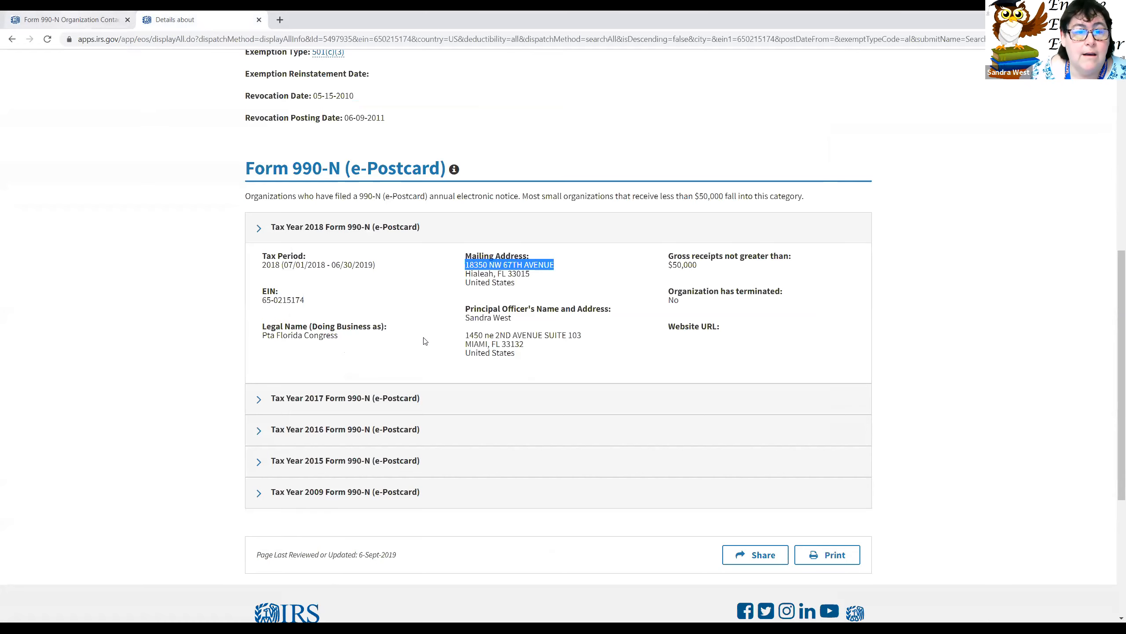
{"action": "key", "text": "ctrl+Page_Up"}
{"action": "key", "text": "ctrl+v"}
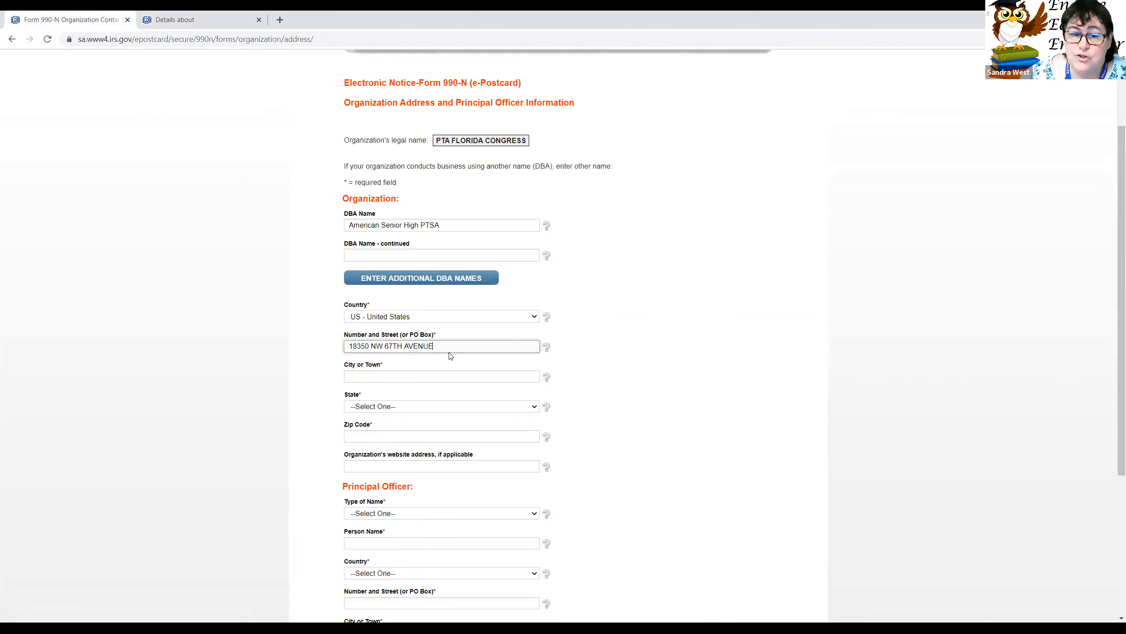
Step: Fill in city, state and zip from the earlier filing, correcting the zip's last digit to 5
{"action": "key", "text": "ctrl+Page_Down"}
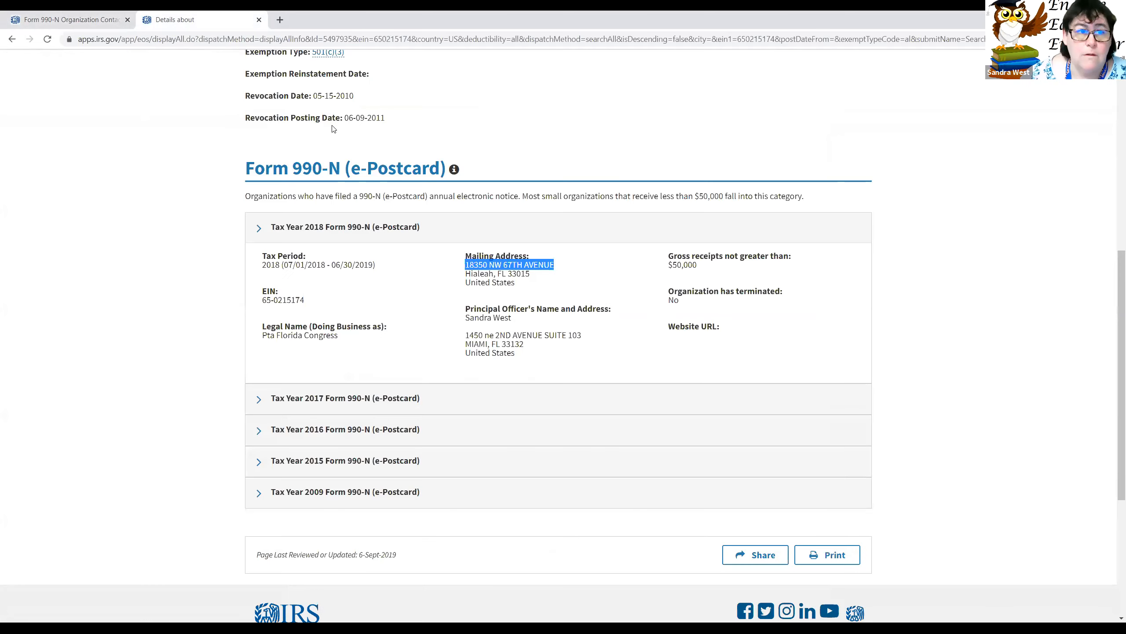
{"action": "left_click_drag", "start_coordinate": [465, 273], "coordinate": [541, 277]}
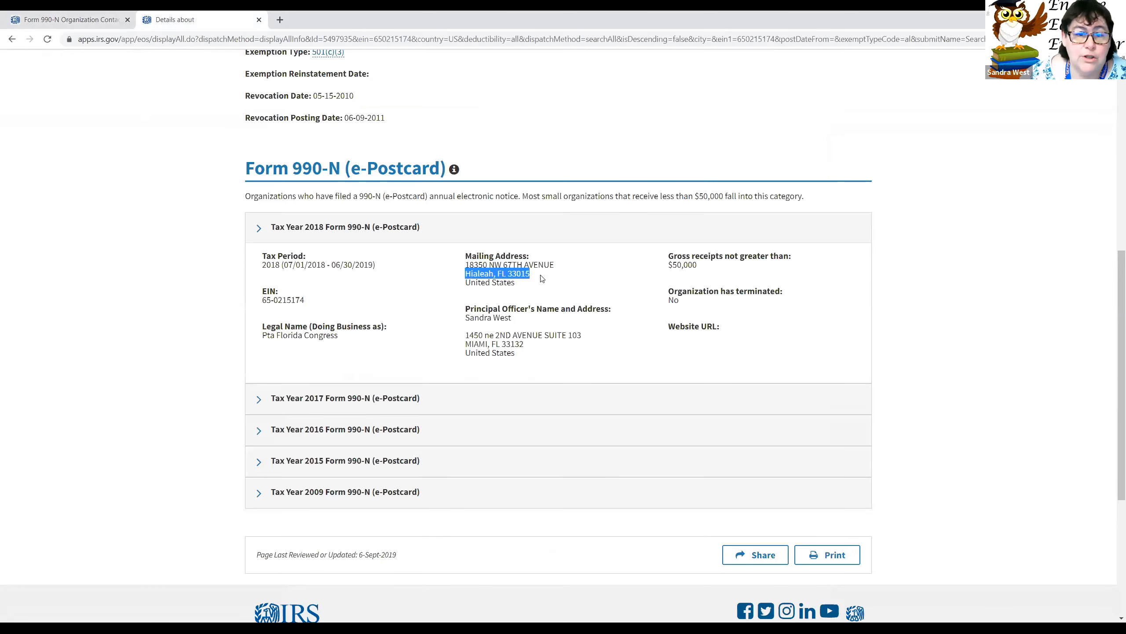
{"action": "key", "text": "ctrl+Page_Up"}
{"action": "left_click", "coordinate": [412, 375]}
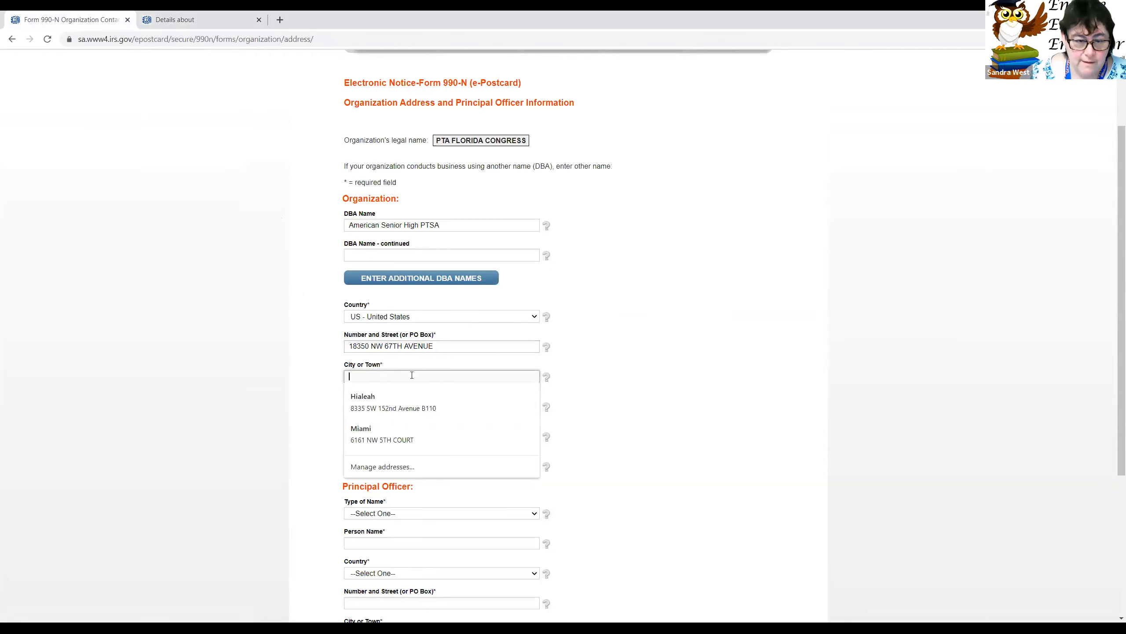
{"action": "type", "text": "Hial"}
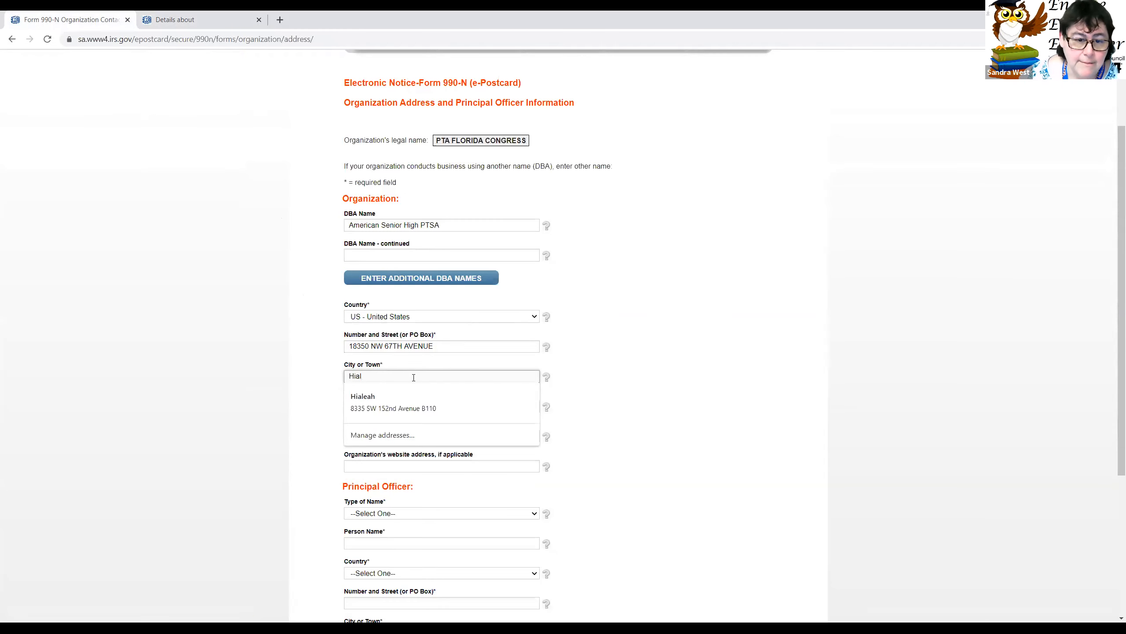
{"action": "left_click", "coordinate": [398, 398]}
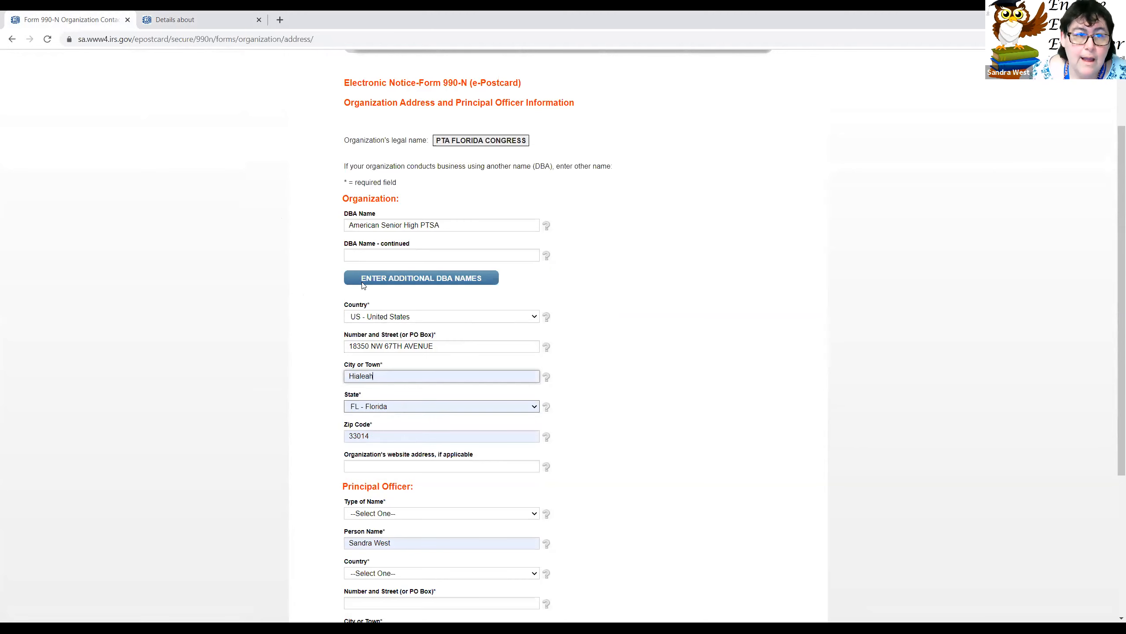
{"action": "left_click", "coordinate": [230, 19]}
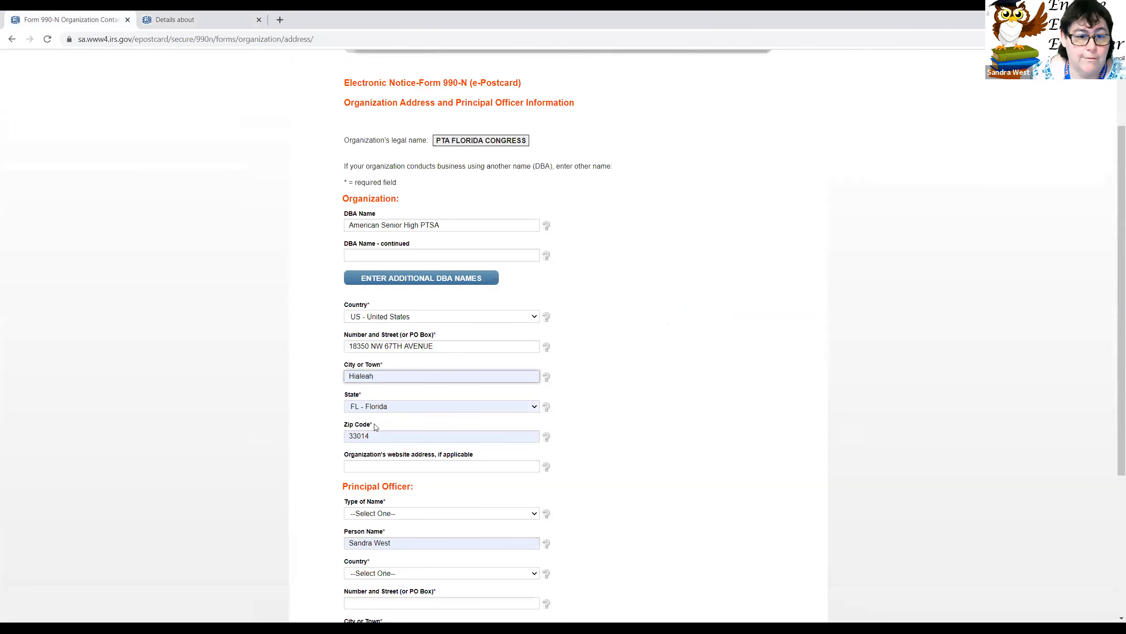
{"action": "left_click", "coordinate": [89, 19]}
{"action": "left_click", "coordinate": [368, 435]}
{"action": "key", "text": "BackSpace"}
{"action": "type", "text": "5"}
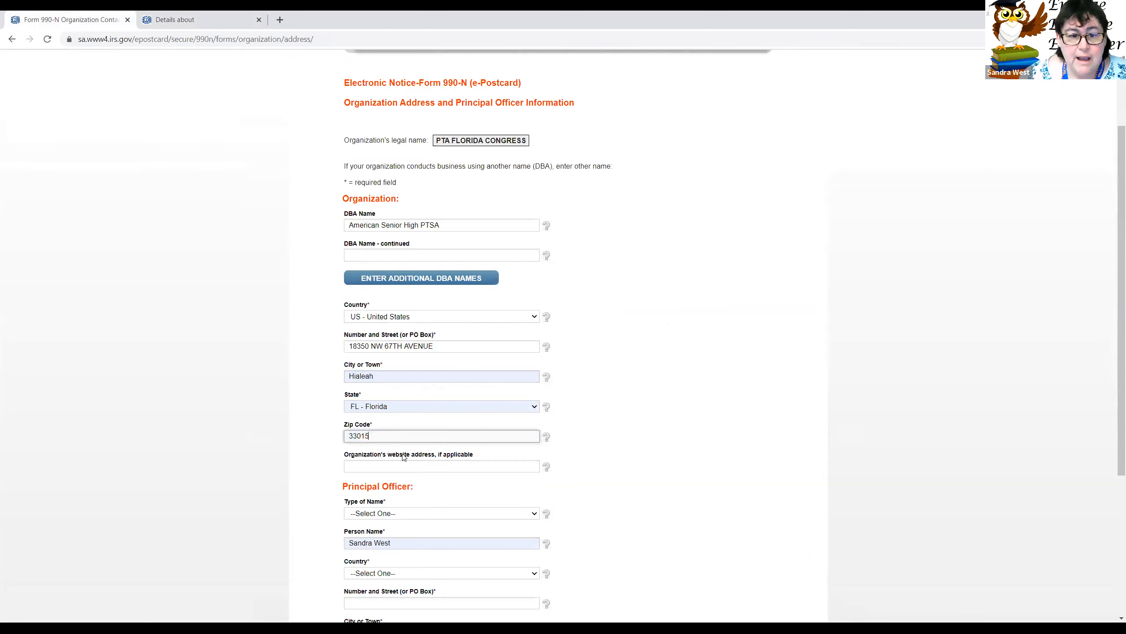
Step: Set the principal officer's name type to Person and country to United States
{"action": "left_click", "coordinate": [444, 464]}
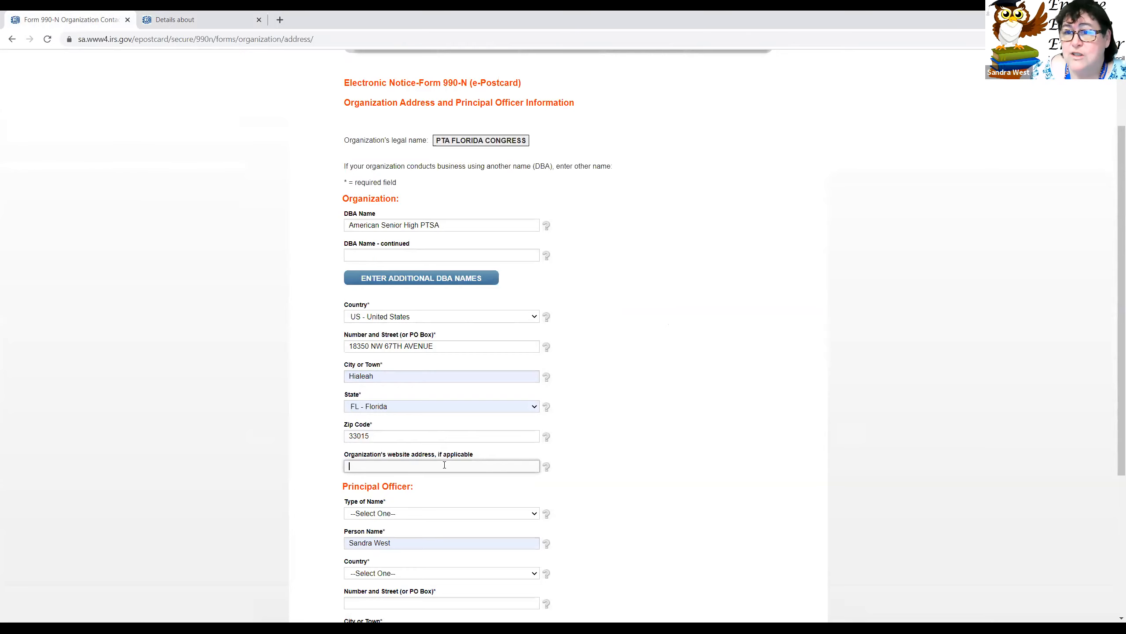
{"action": "scroll", "coordinate": [443, 470], "scroll_direction": "down", "scroll_amount": 4}
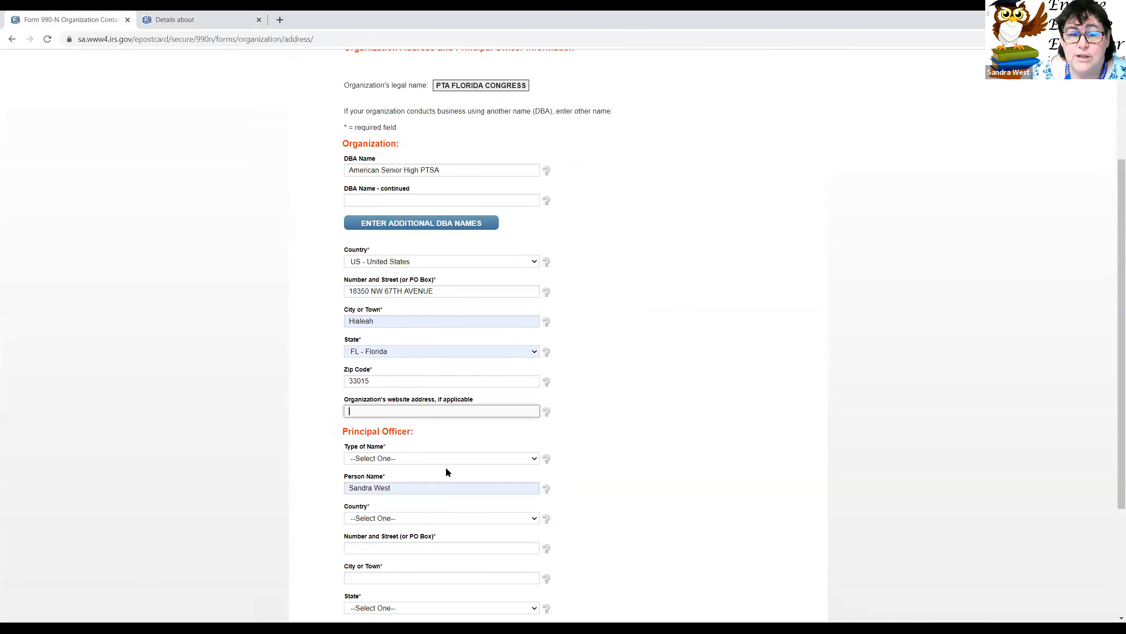
{"action": "scroll", "coordinate": [380, 296], "scroll_direction": "down", "scroll_amount": 2}
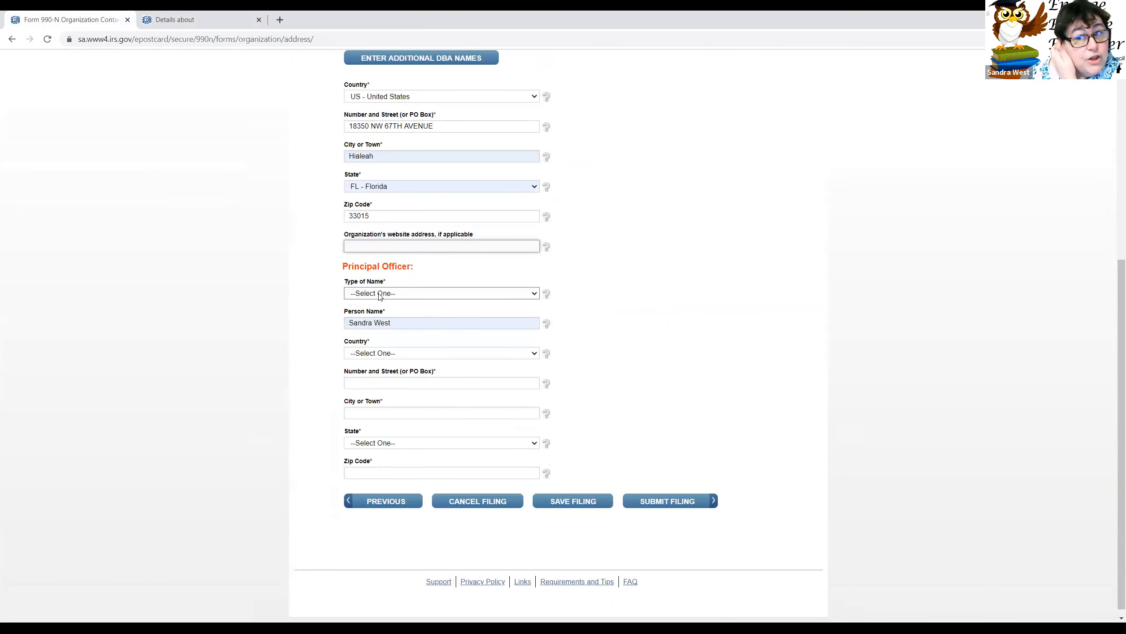
{"action": "left_click", "coordinate": [380, 295]}
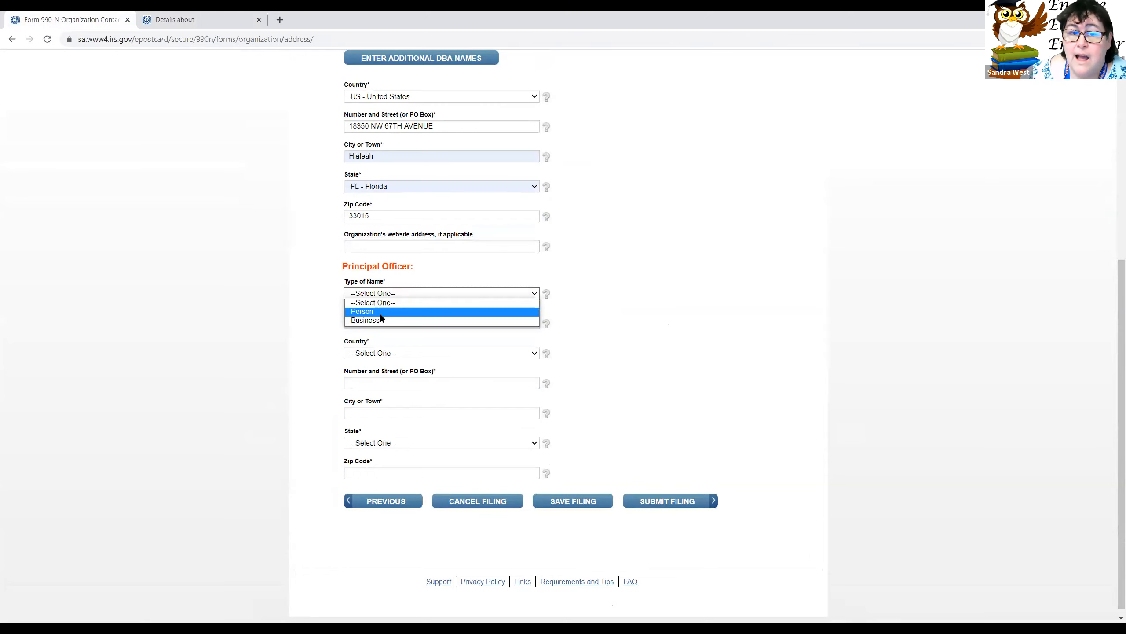
{"action": "left_click", "coordinate": [380, 314]}
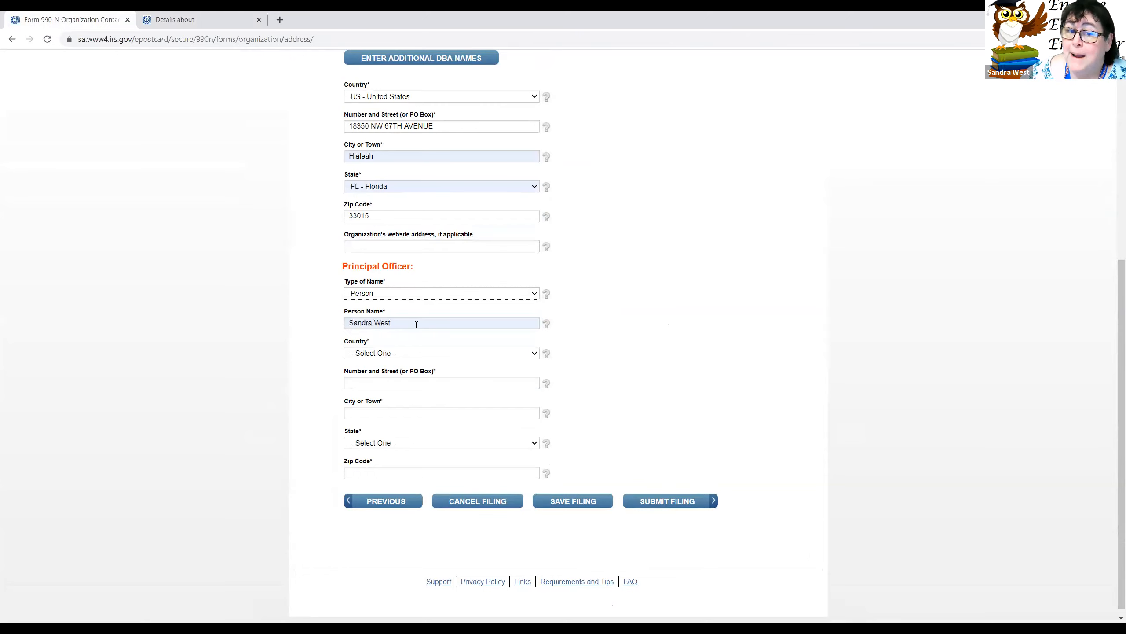
{"action": "left_click", "coordinate": [381, 355]}
{"action": "left_click", "coordinate": [376, 374]}
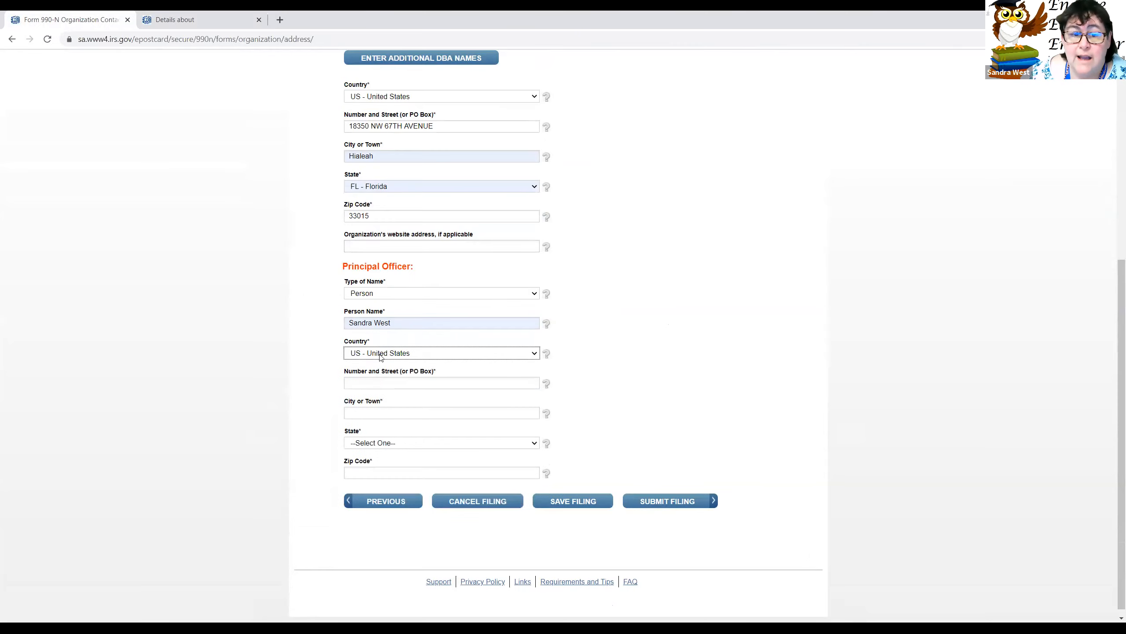
Step: Enter the officer's street from the saved suggestion, city Miami, state FL - Florida, ZIP 33132
{"action": "left_click", "coordinate": [387, 381]}
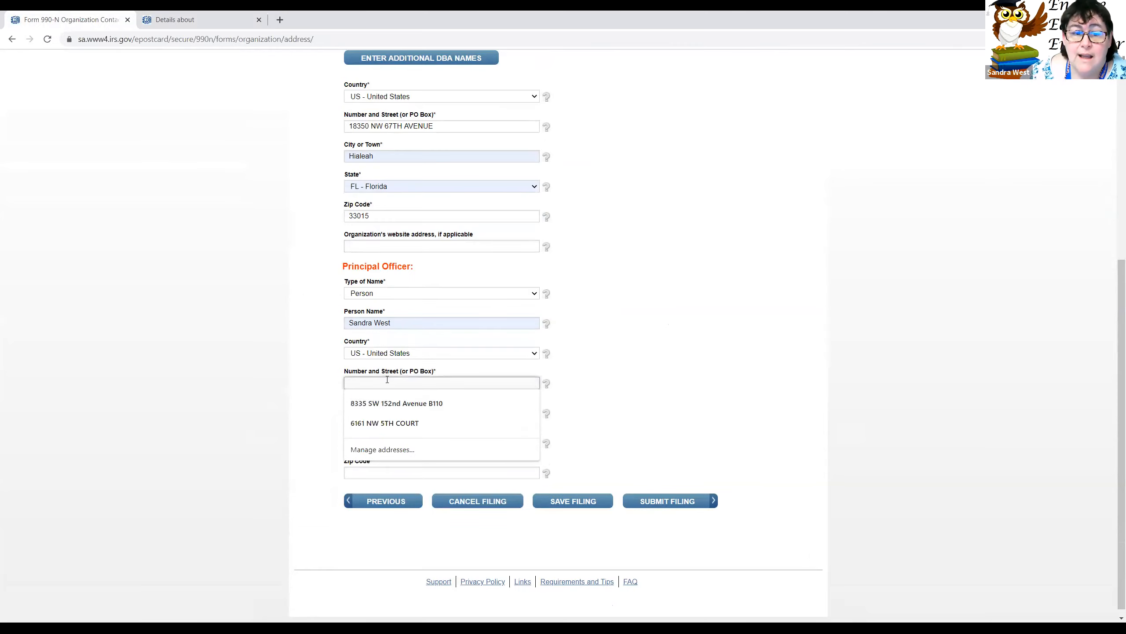
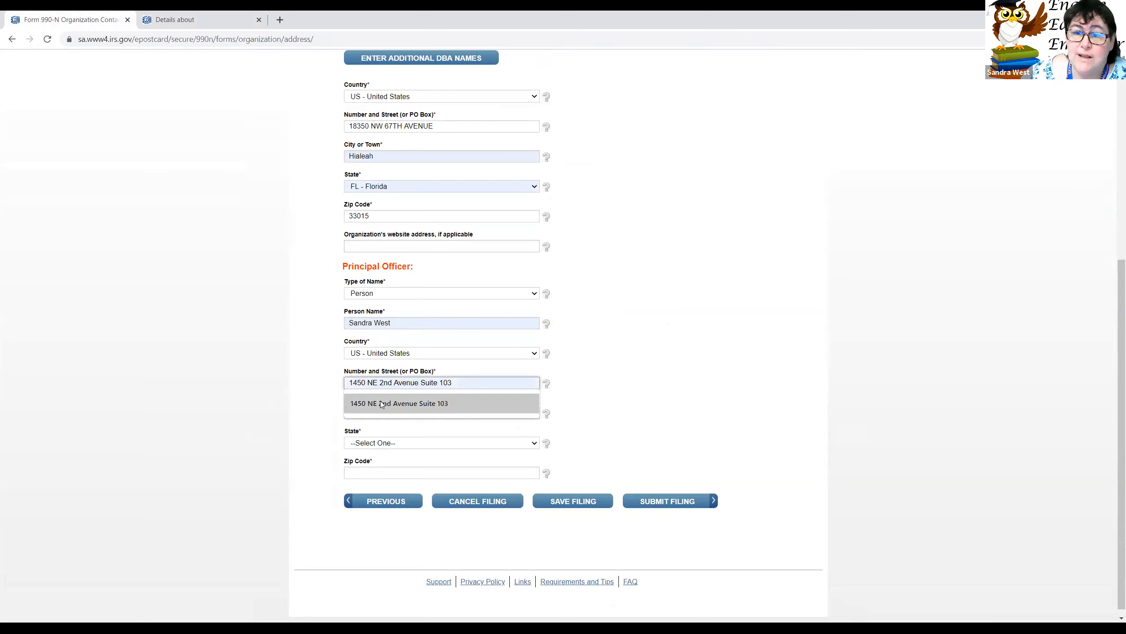
{"action": "left_click", "coordinate": [381, 403]}
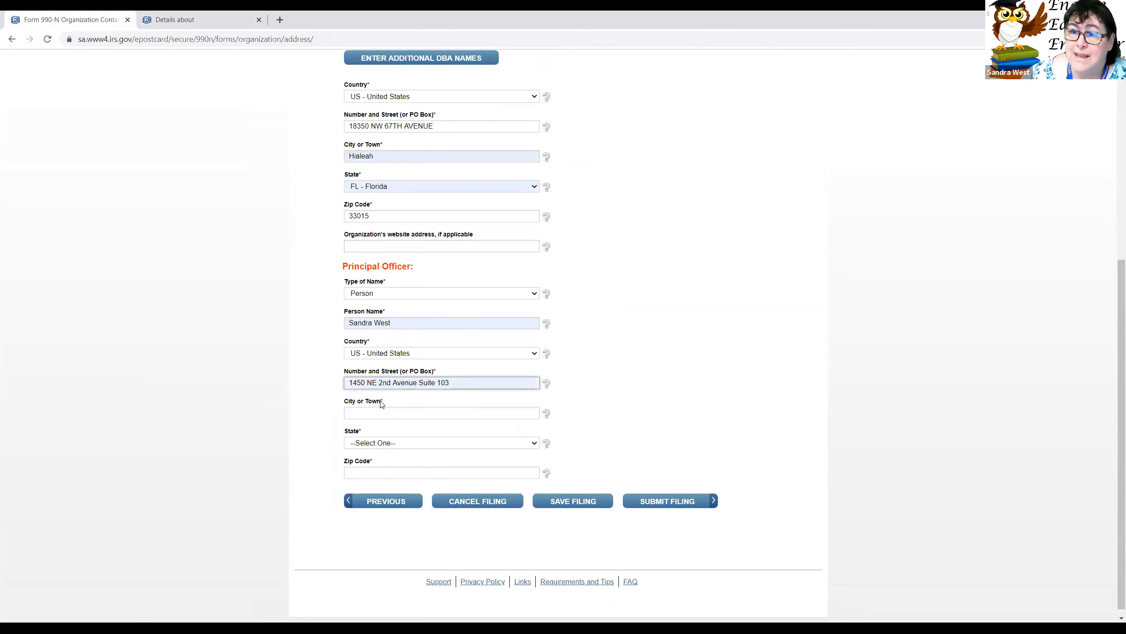
{"action": "left_click", "coordinate": [386, 413]}
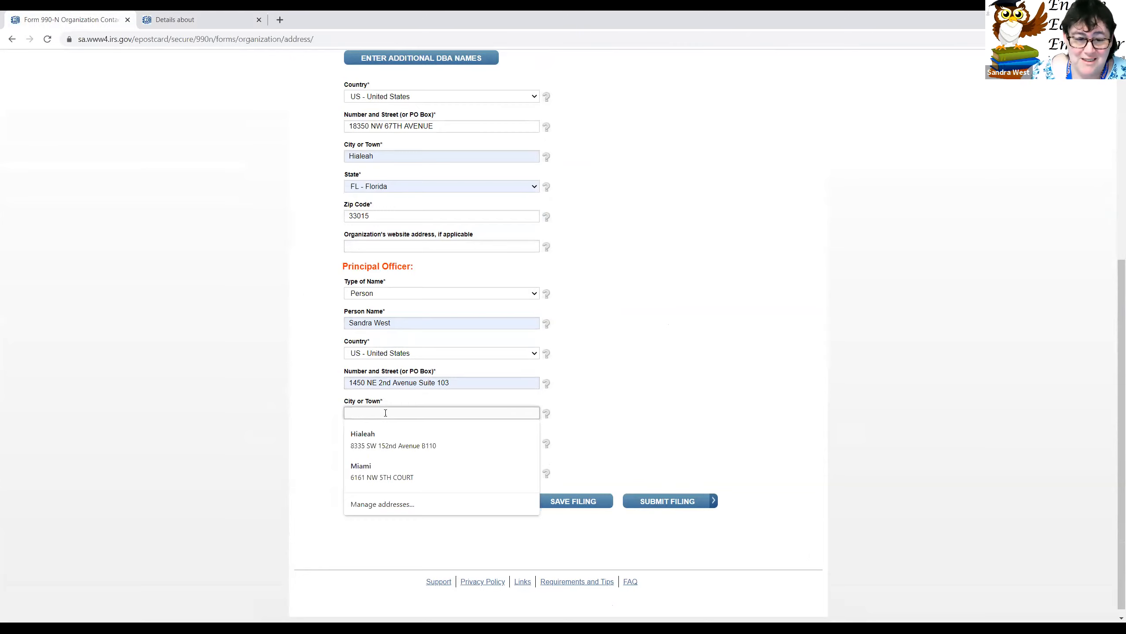
{"action": "type", "text": "Miami"}
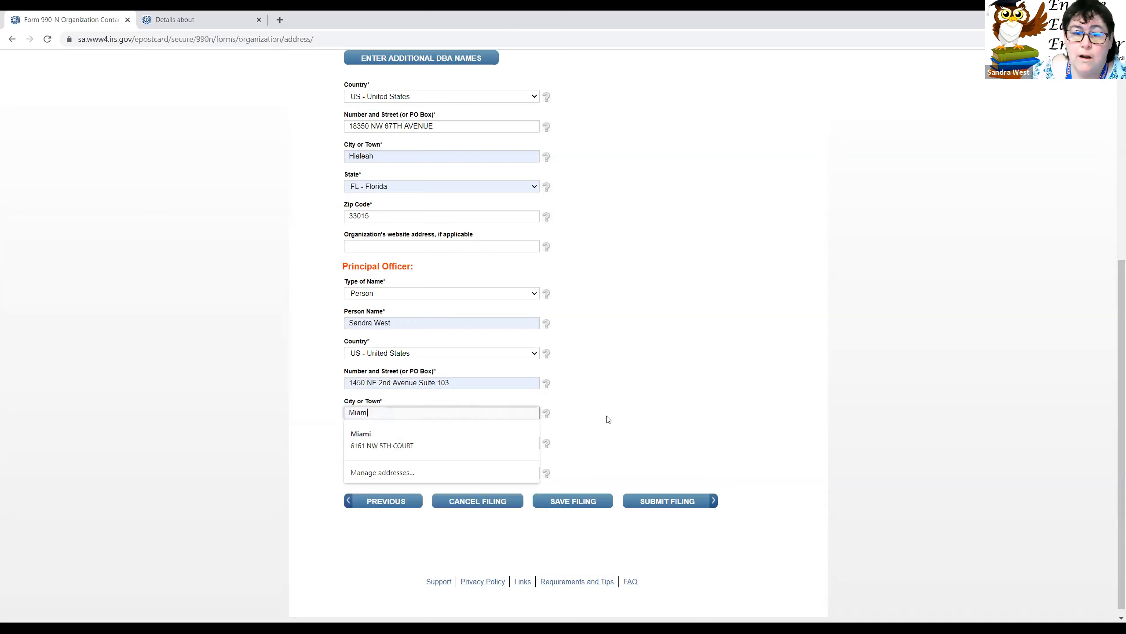
{"action": "left_click", "coordinate": [577, 422]}
{"action": "left_click", "coordinate": [398, 443]}
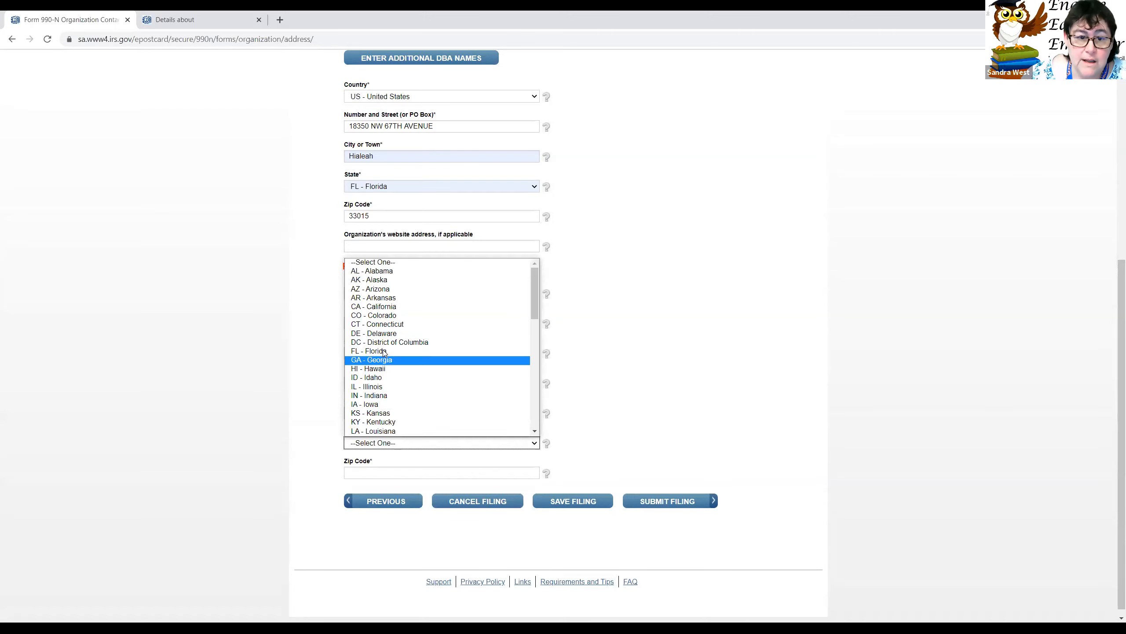
{"action": "left_click", "coordinate": [384, 351]}
{"action": "left_click", "coordinate": [375, 472]}
{"action": "type", "text": "33"}
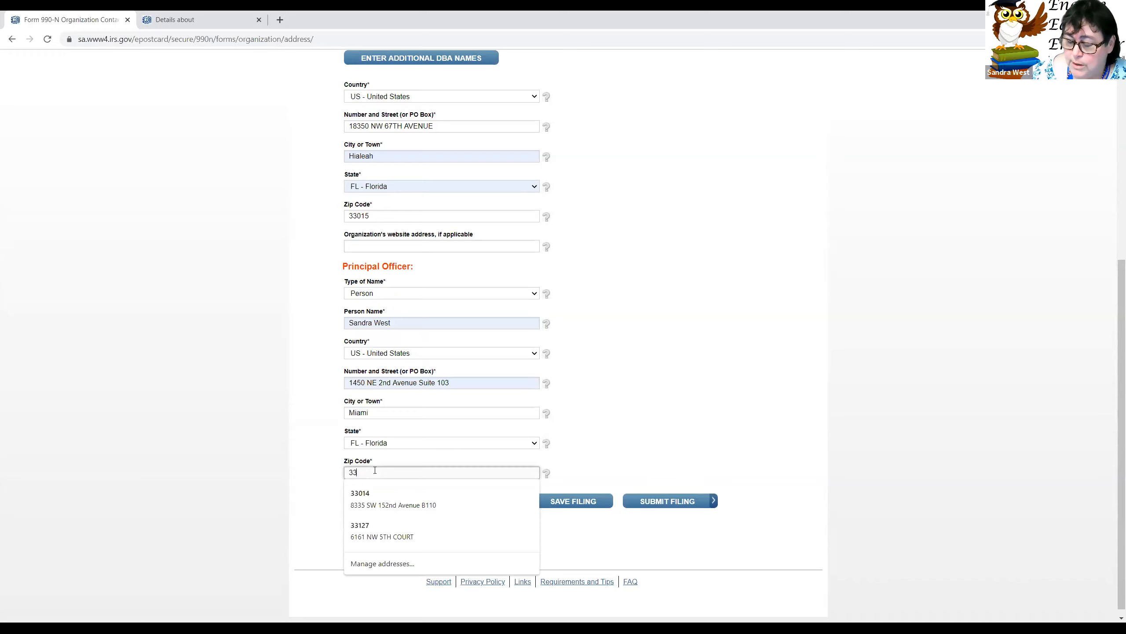
{"action": "type", "text": "132"}
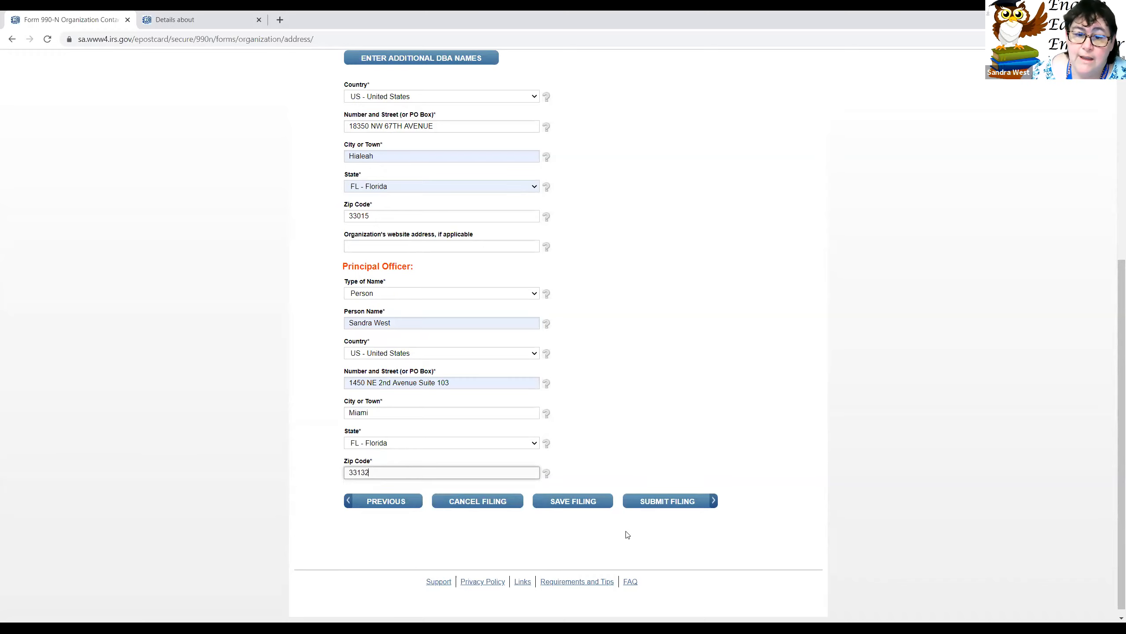
Step: Submit the filing, confirm with OK in the warning, then open Manage Form 990-N Submissions
{"action": "left_click", "coordinate": [660, 503]}
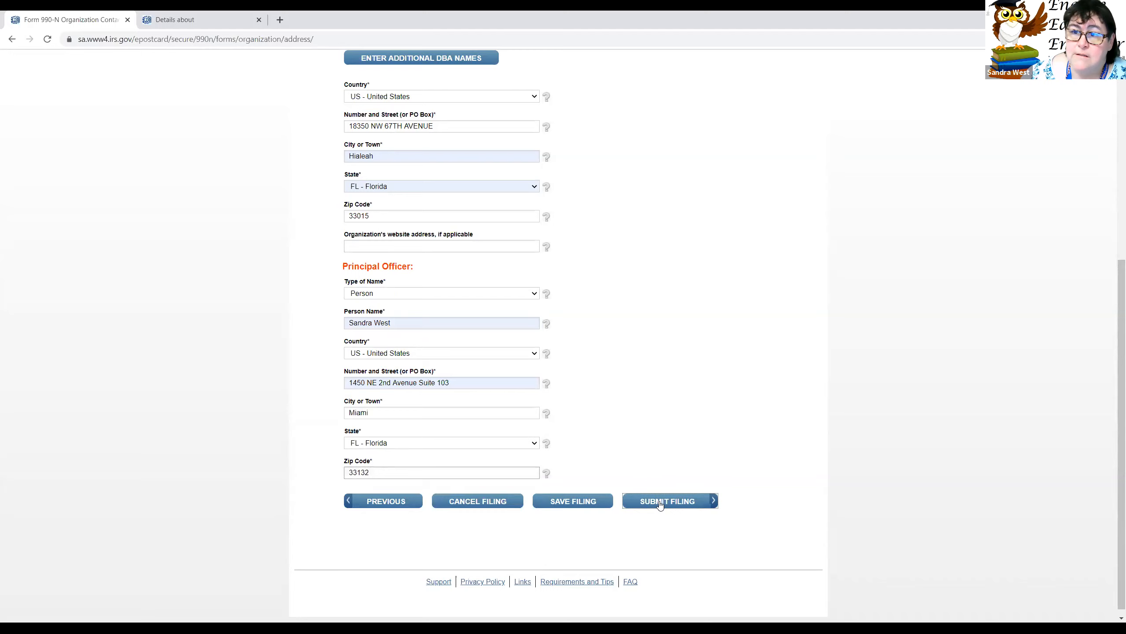
{"action": "left_click", "coordinate": [660, 503]}
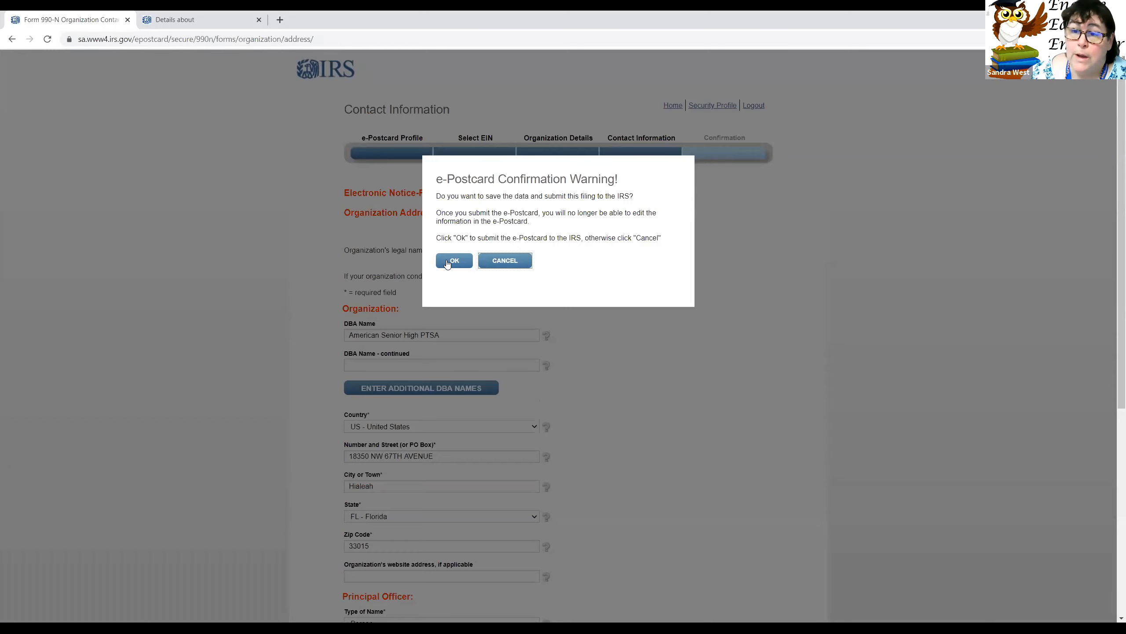
{"action": "left_click", "coordinate": [448, 264]}
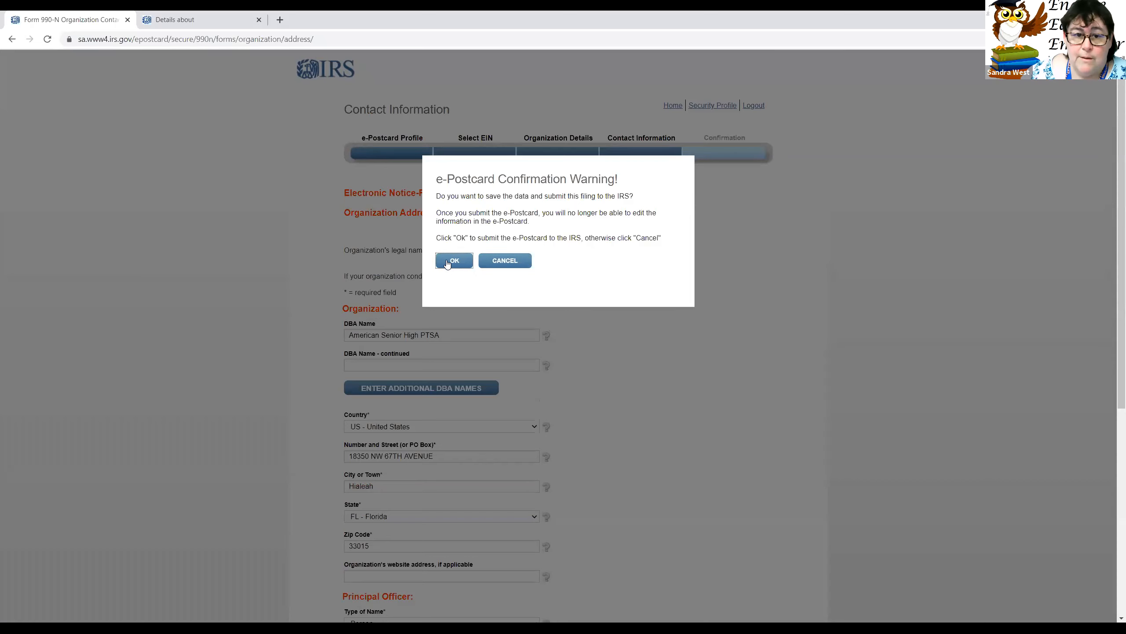
{"action": "left_click", "coordinate": [447, 264]}
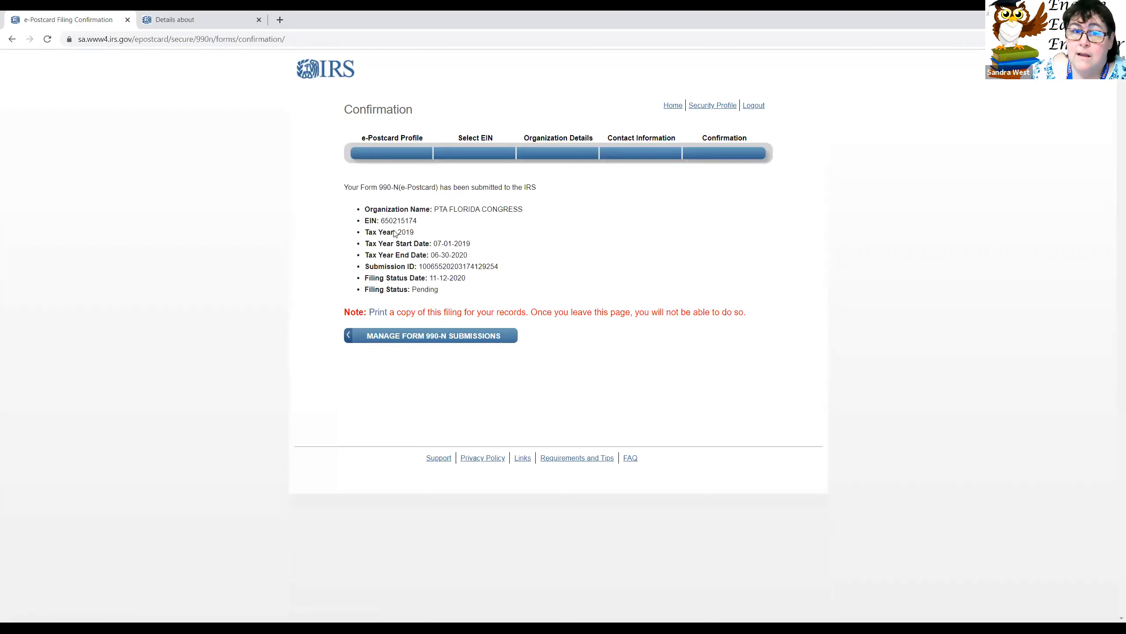
{"action": "left_click", "coordinate": [427, 335]}
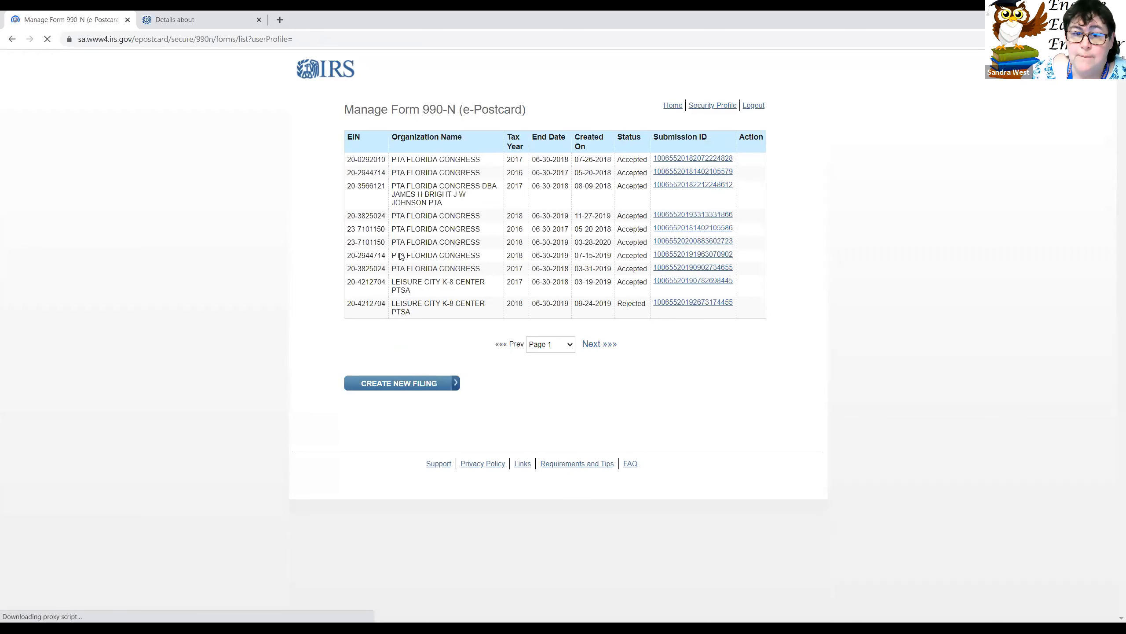
Step: Browse submission pages 10, 19 and 18, landing on page 17 with the Pending 2019 filing
{"action": "left_click", "coordinate": [557, 347]}
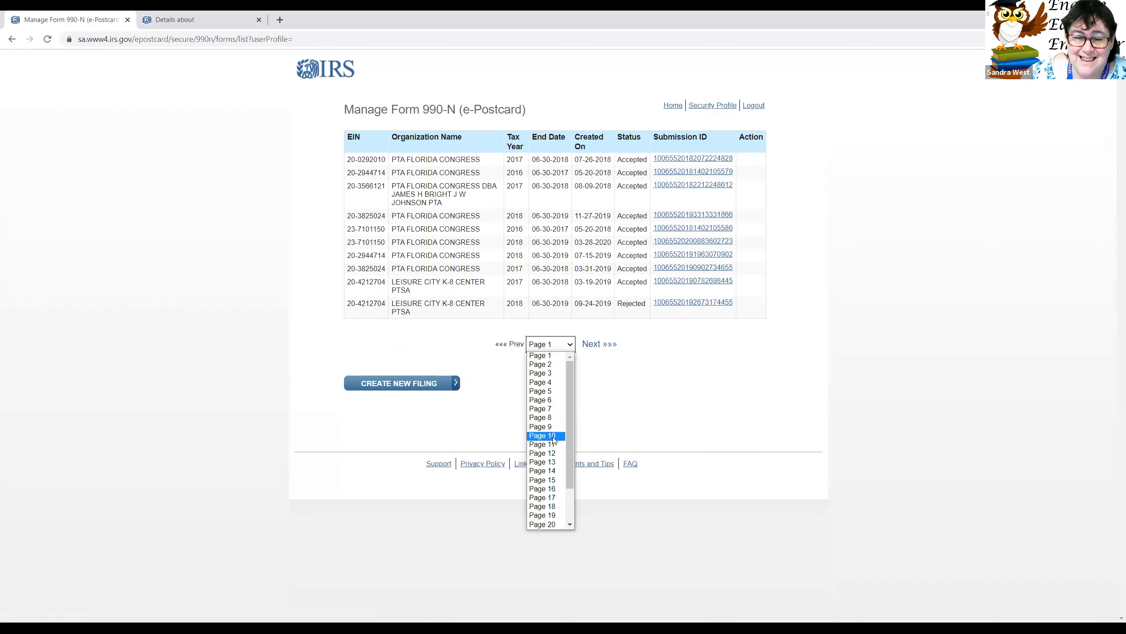
{"action": "left_click", "coordinate": [543, 440]}
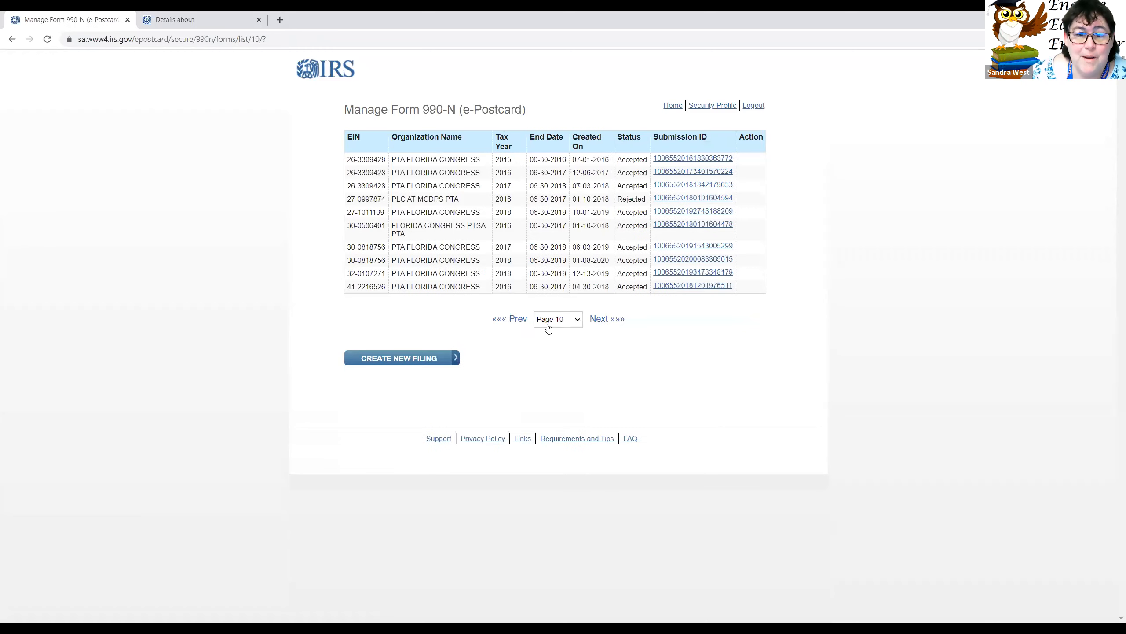
{"action": "left_click", "coordinate": [550, 319]}
{"action": "left_click", "coordinate": [554, 488]}
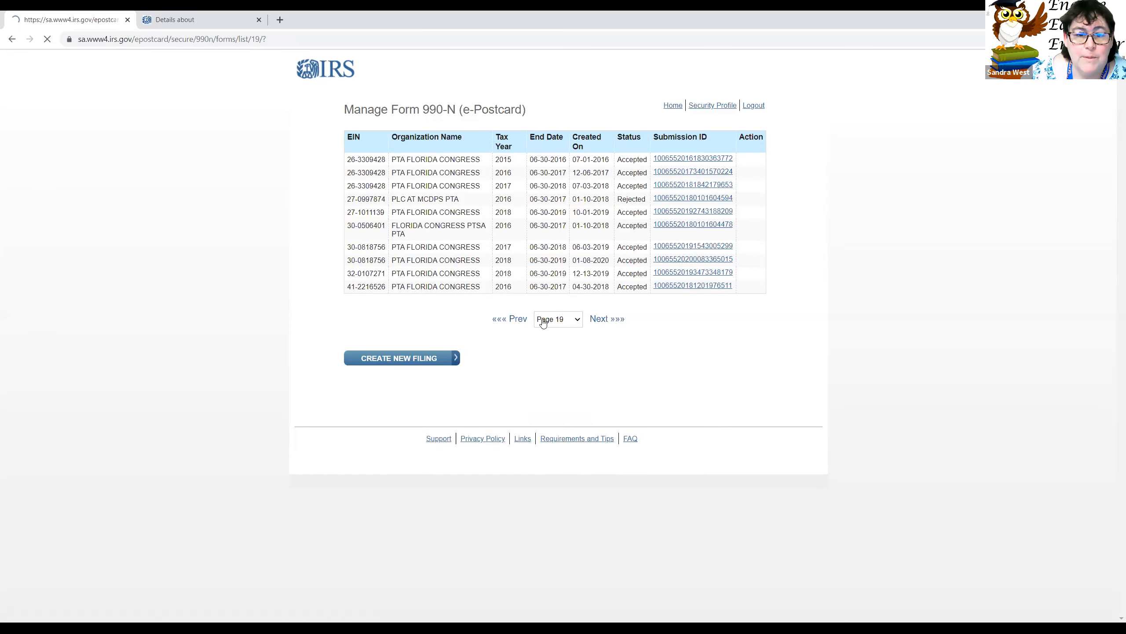
{"action": "left_click", "coordinate": [545, 327]}
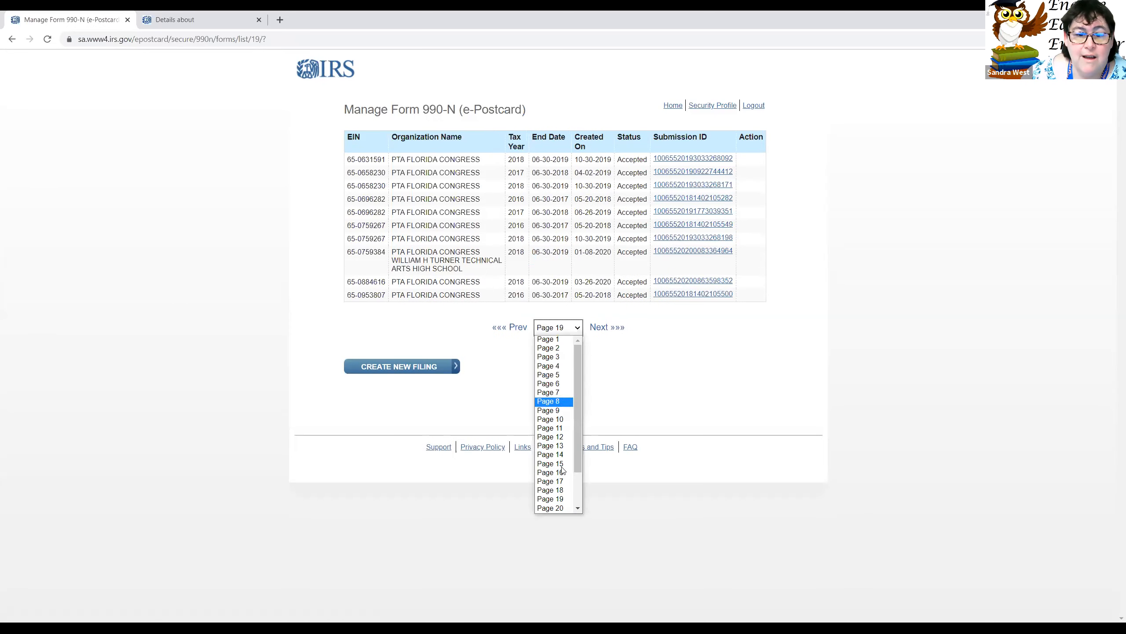
{"action": "left_click", "coordinate": [558, 496]}
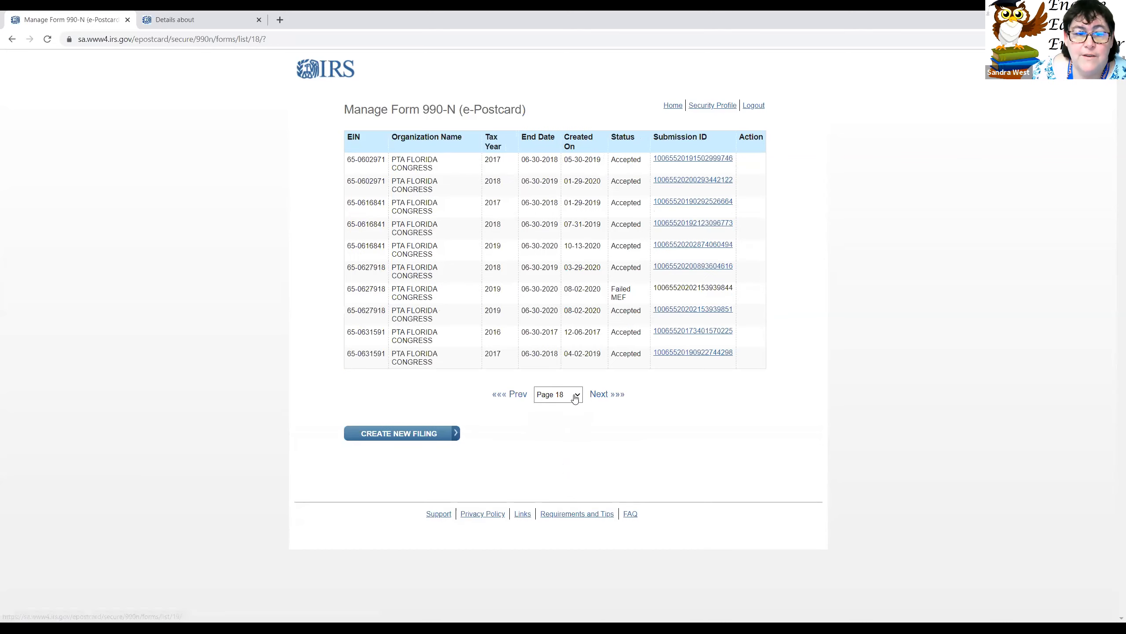
{"action": "left_click", "coordinate": [572, 394]}
{"action": "left_click", "coordinate": [563, 550]}
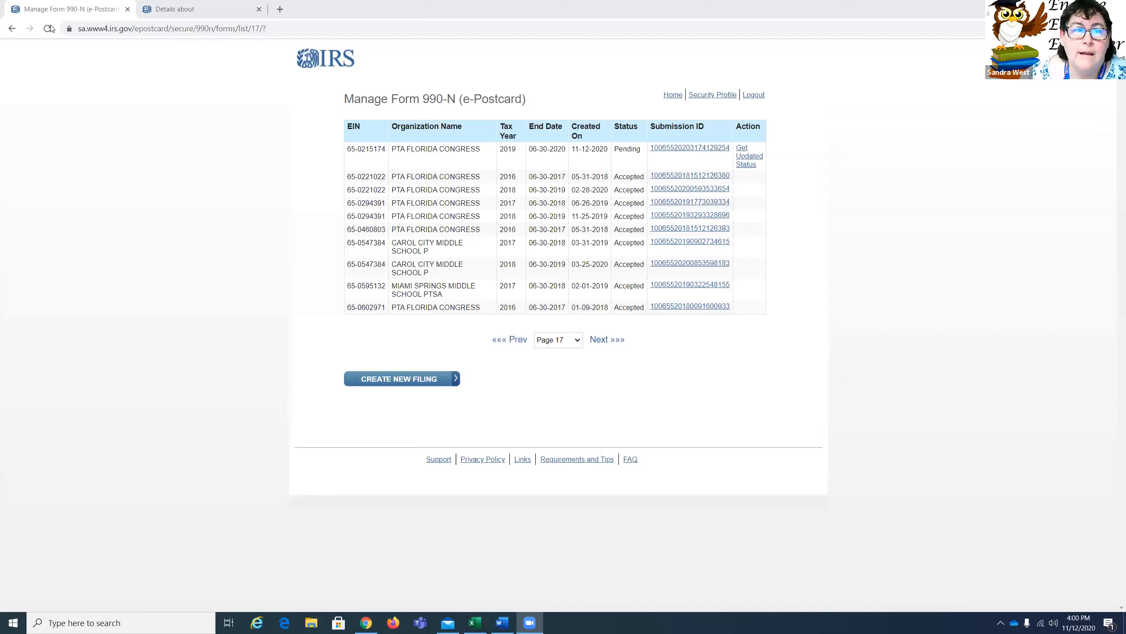
Step: Reload, run Get Updated Status, return to page 17 and highlight the 2019 filing's row
{"action": "left_click", "coordinate": [51, 28]}
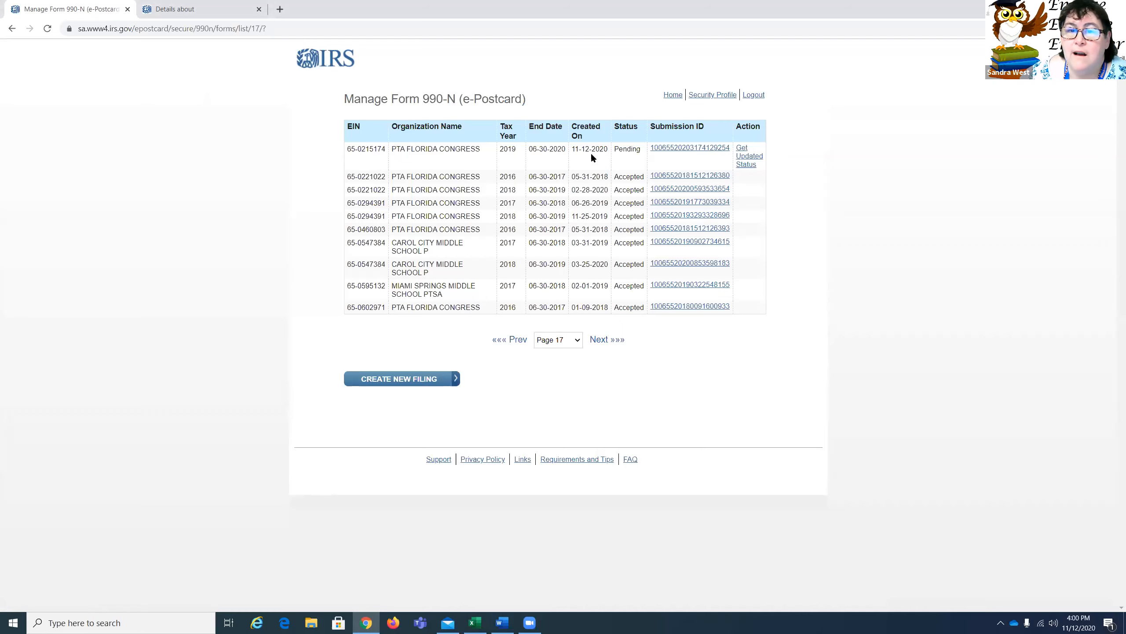
{"action": "left_click", "coordinate": [744, 159]}
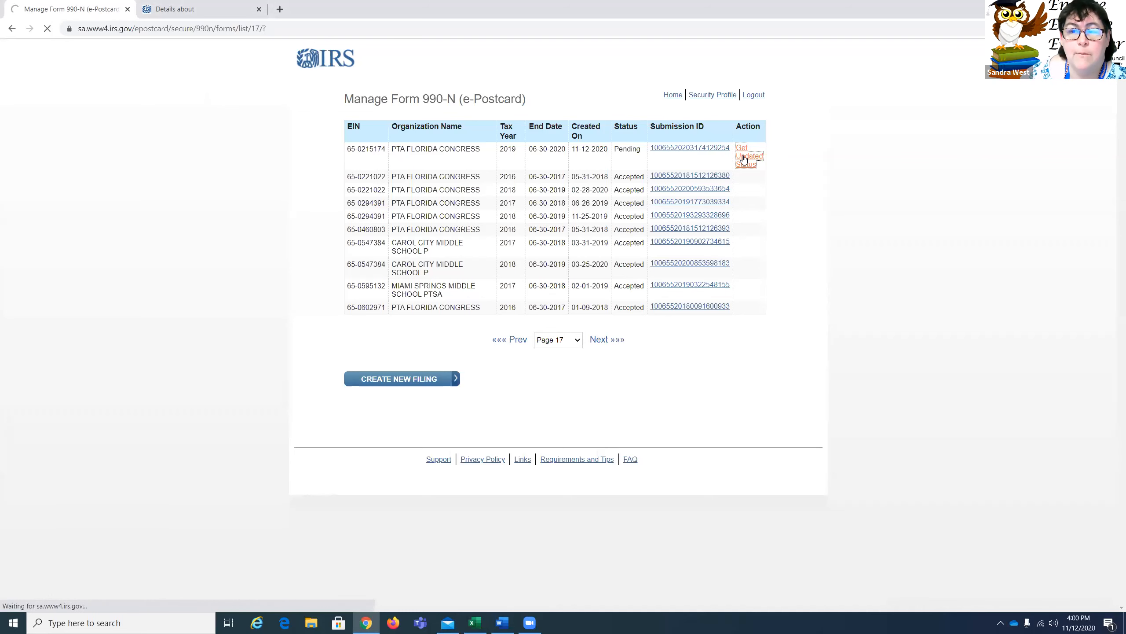
{"action": "left_click", "coordinate": [539, 338]}
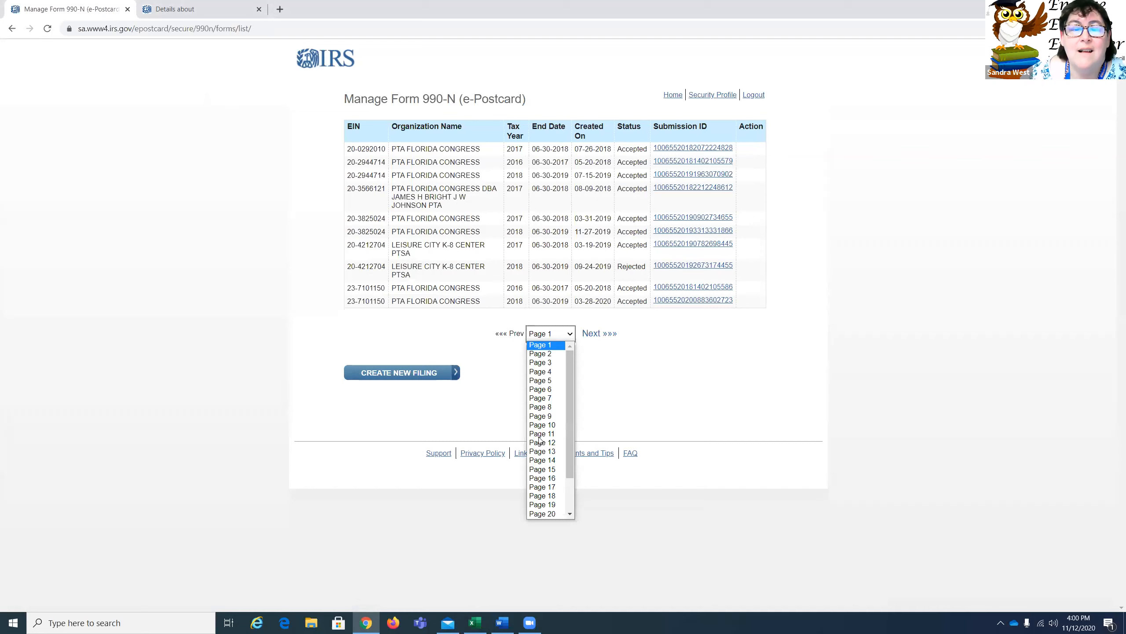
{"action": "left_click", "coordinate": [546, 487]}
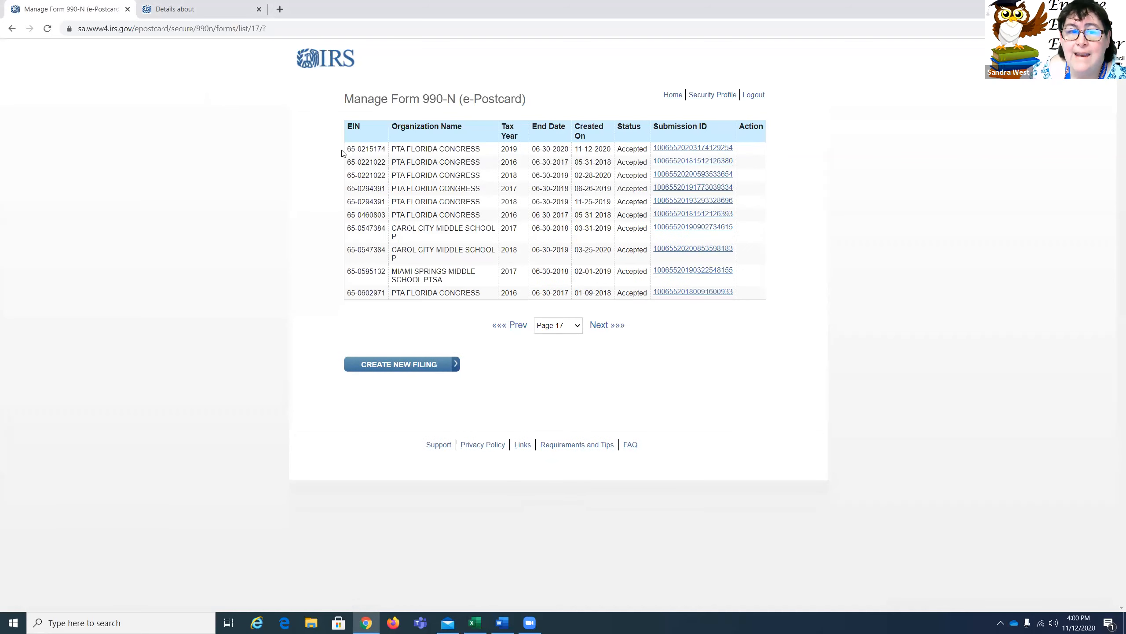
{"action": "left_click_drag", "start_coordinate": [348, 151], "coordinate": [704, 158]}
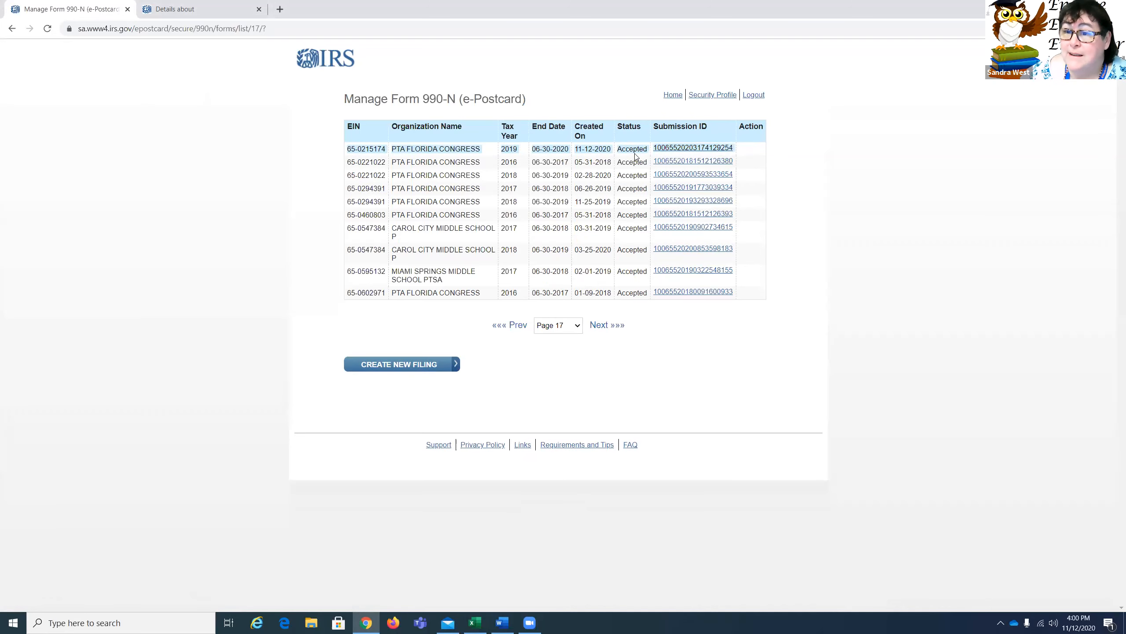
Step: Open the 2019 filing's confirmation via its Submission ID, then launch Snip & Sketch from Windows search
{"action": "left_click", "coordinate": [683, 151]}
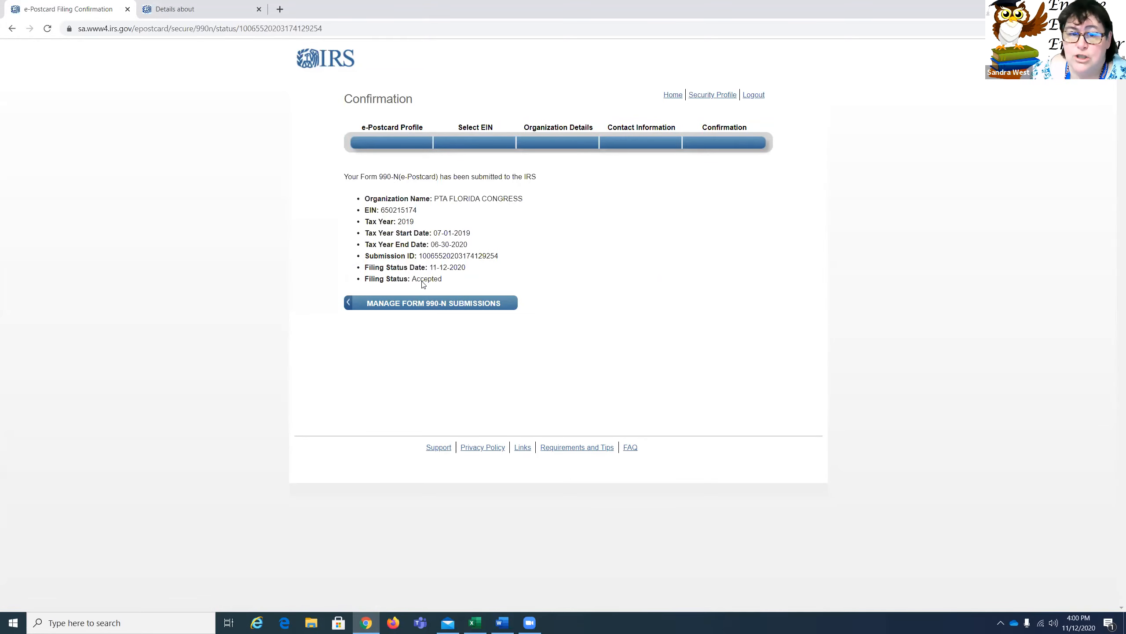
{"action": "left_click", "coordinate": [145, 624]}
{"action": "type", "text": "snip"}
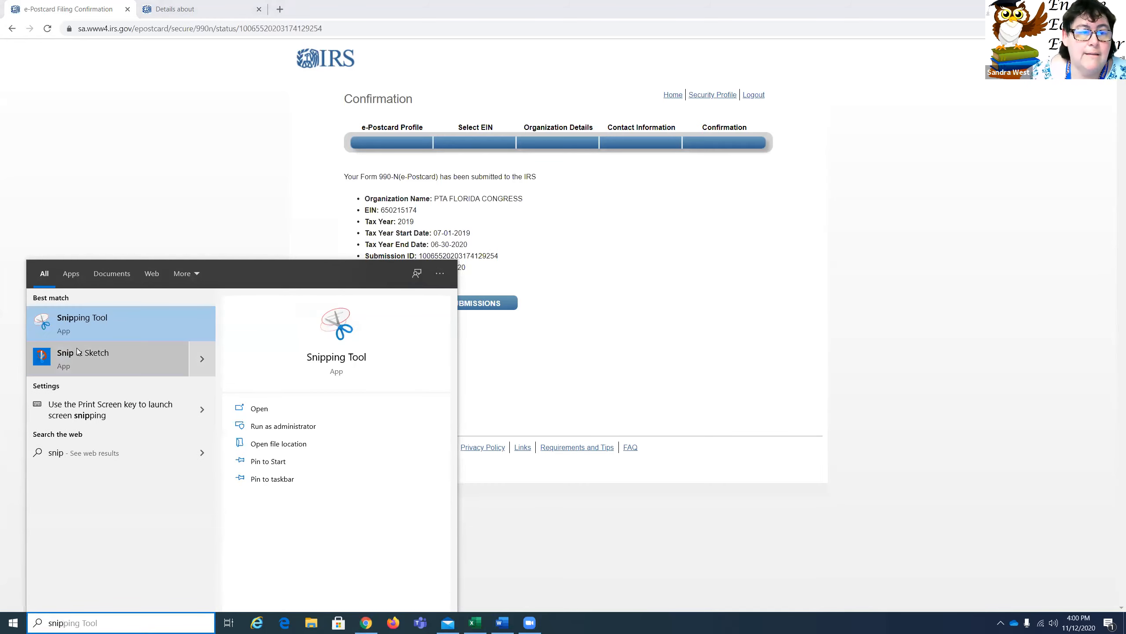
{"action": "left_click", "coordinate": [83, 316]}
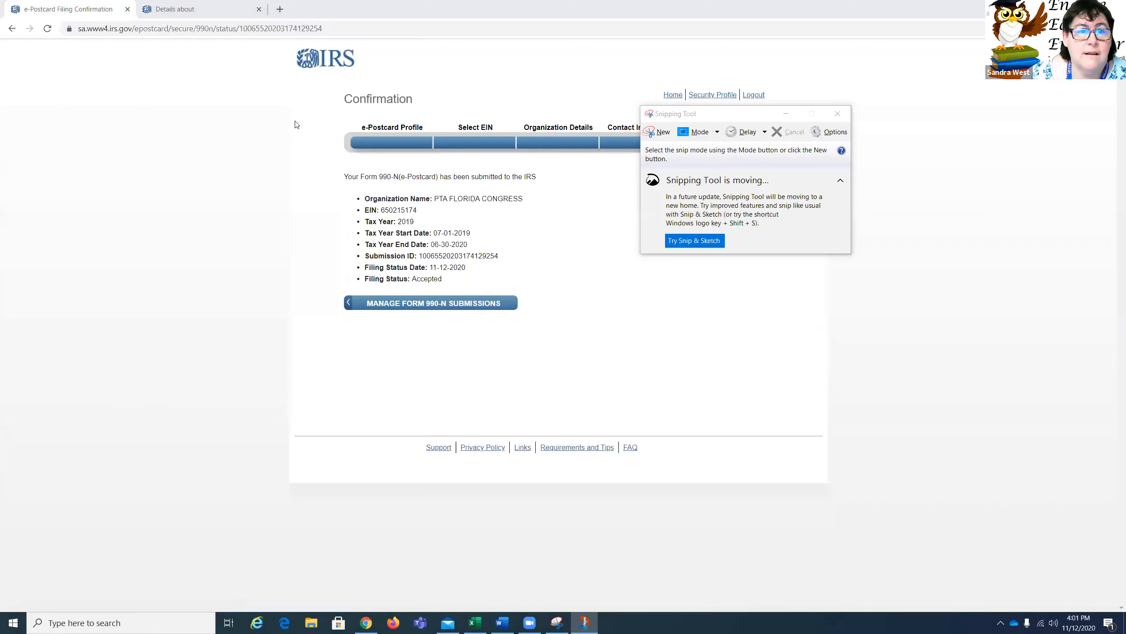
Step: Snip the confirmation page and add a two-line 'American Senior High PTSA' text label beside the details
{"action": "key", "text": "super+shift+s"}
{"action": "left_click_drag", "start_coordinate": [291, 43], "coordinate": [639, 346]}
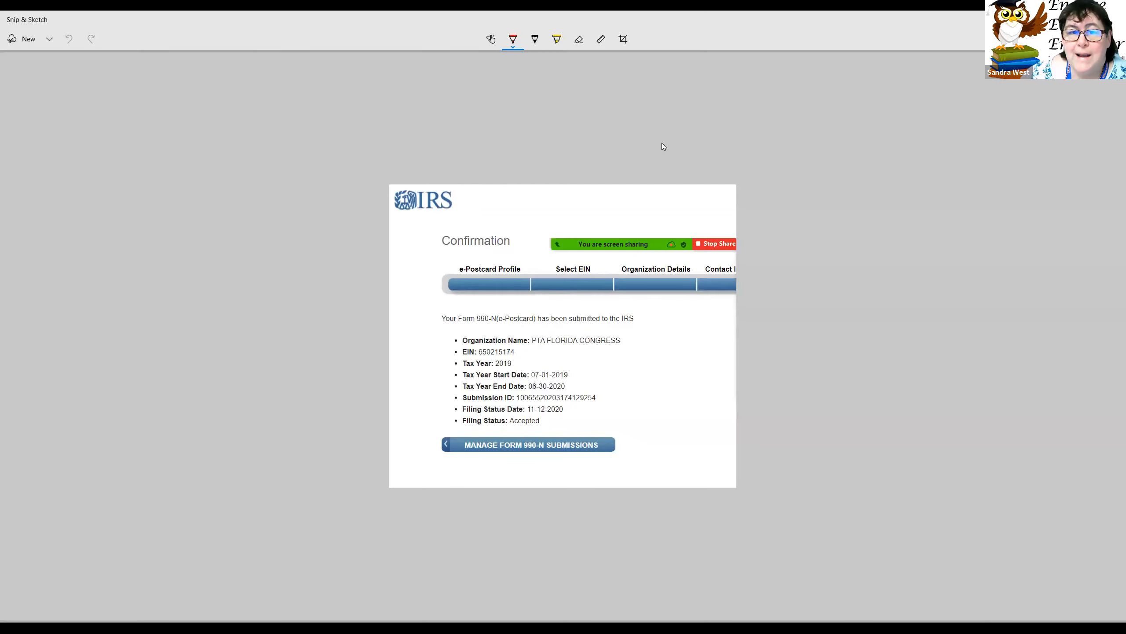
{"action": "left_click", "coordinate": [600, 353]}
{"action": "type", "text": "Am"}
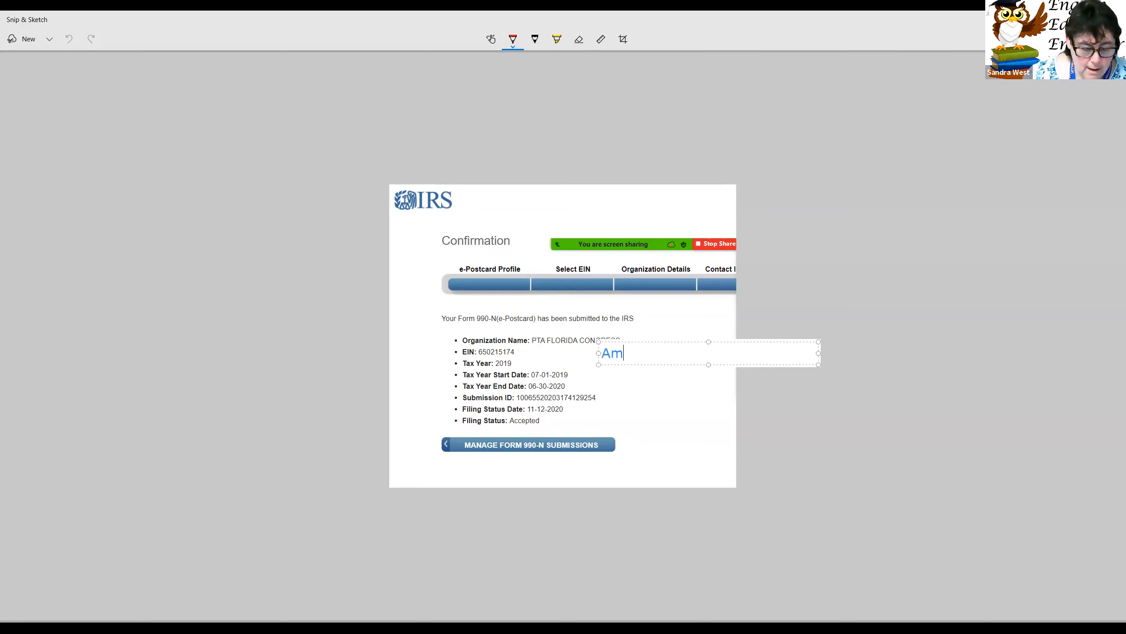
{"action": "type", "text": "erican Senio"}
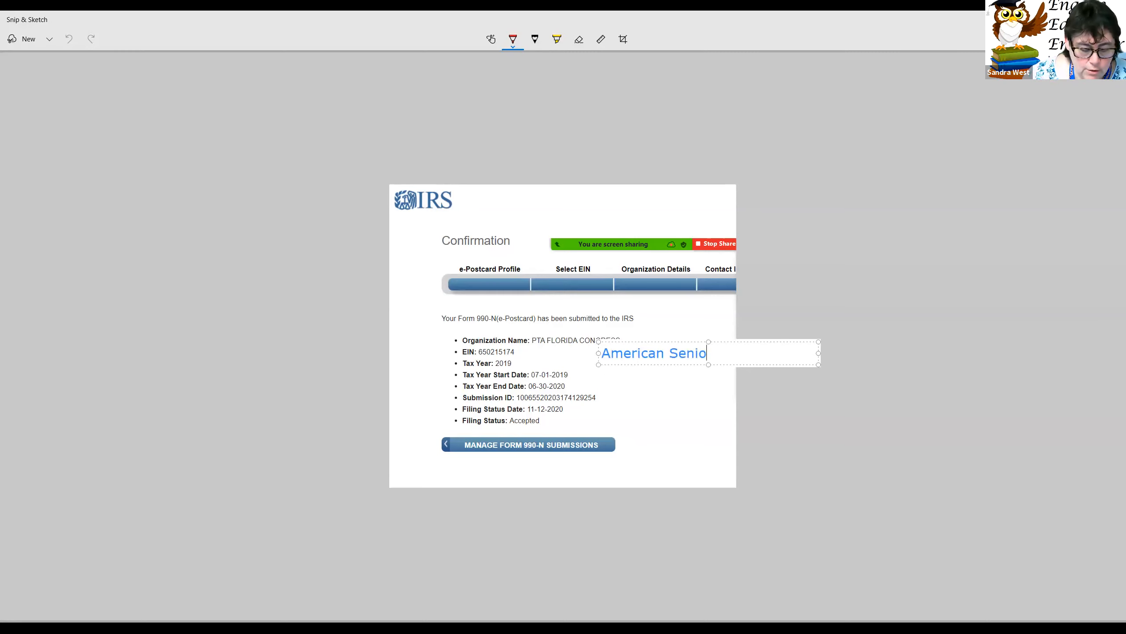
{"action": "type", "text": "r High PTSA"}
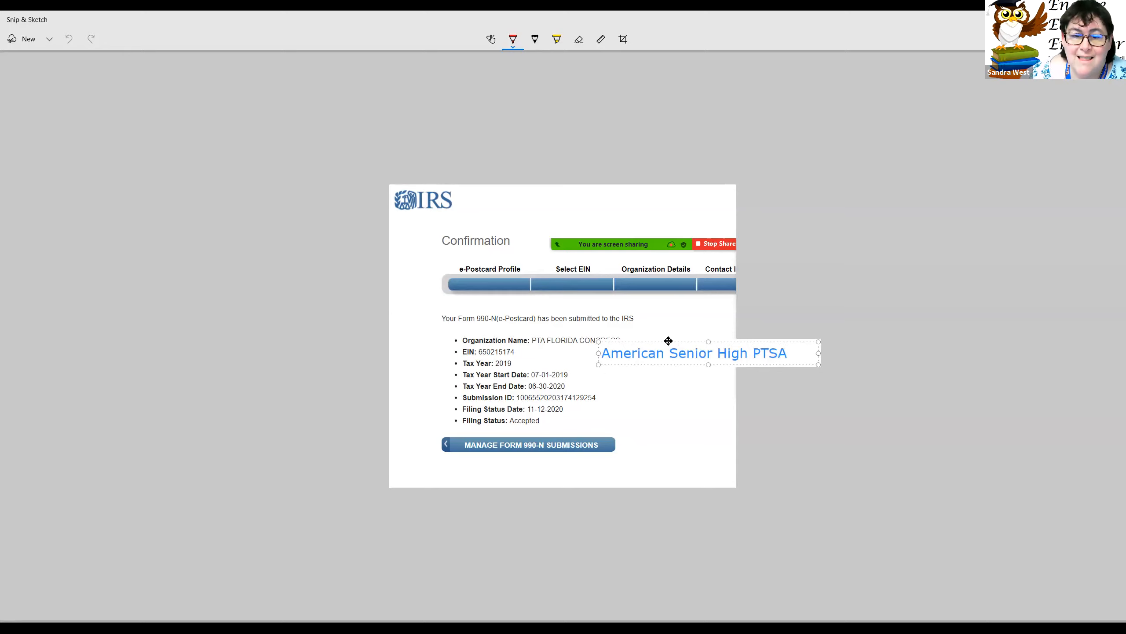
{"action": "left_click_drag", "start_coordinate": [669, 341], "coordinate": [642, 348]}
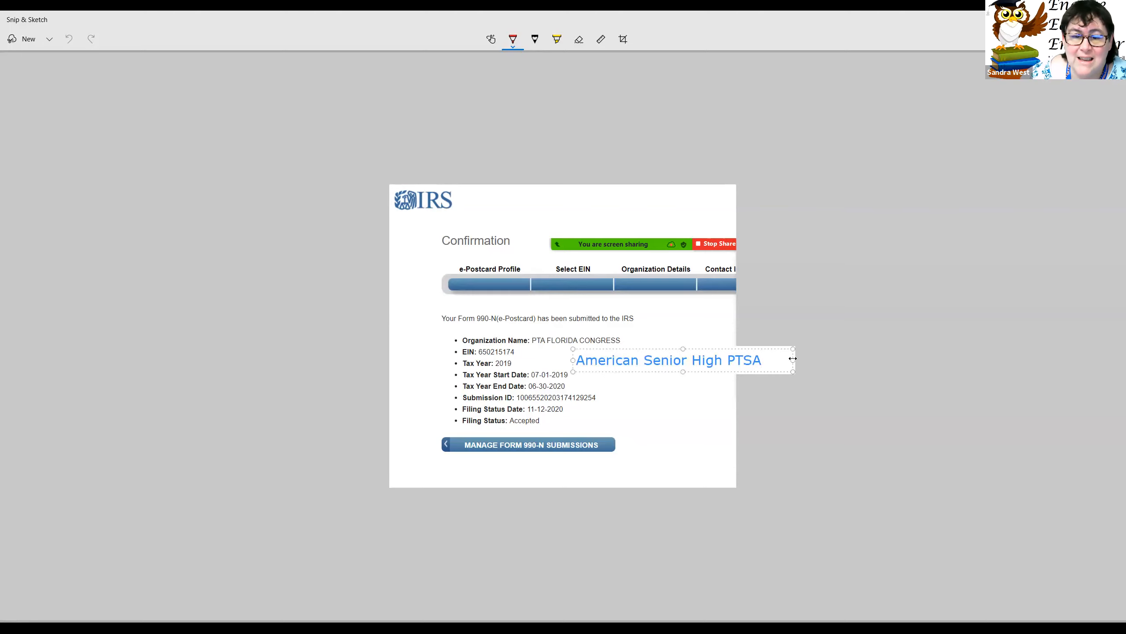
{"action": "left_click_drag", "start_coordinate": [793, 359], "coordinate": [692, 358]}
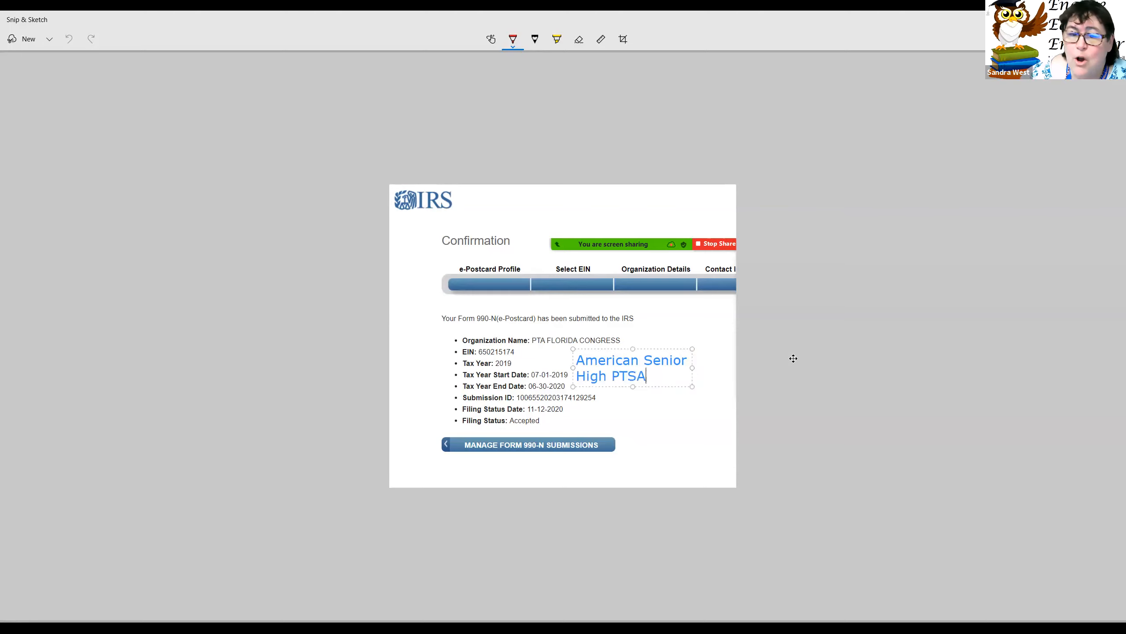